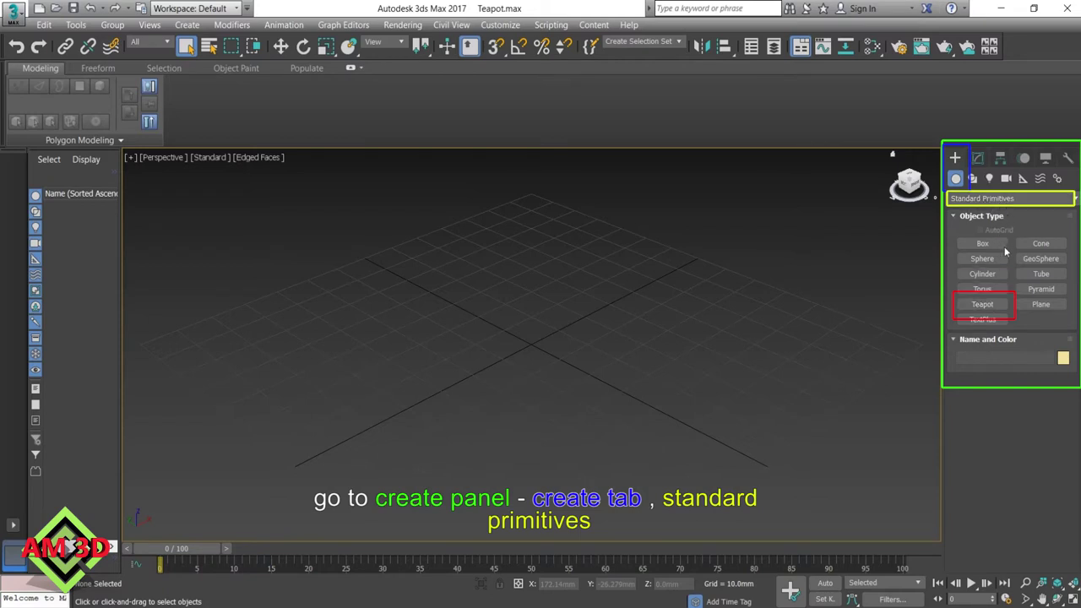
Activate the Teapot creation tool under Standard Primitives.
{"action": "left_click", "coordinate": [993, 305]}
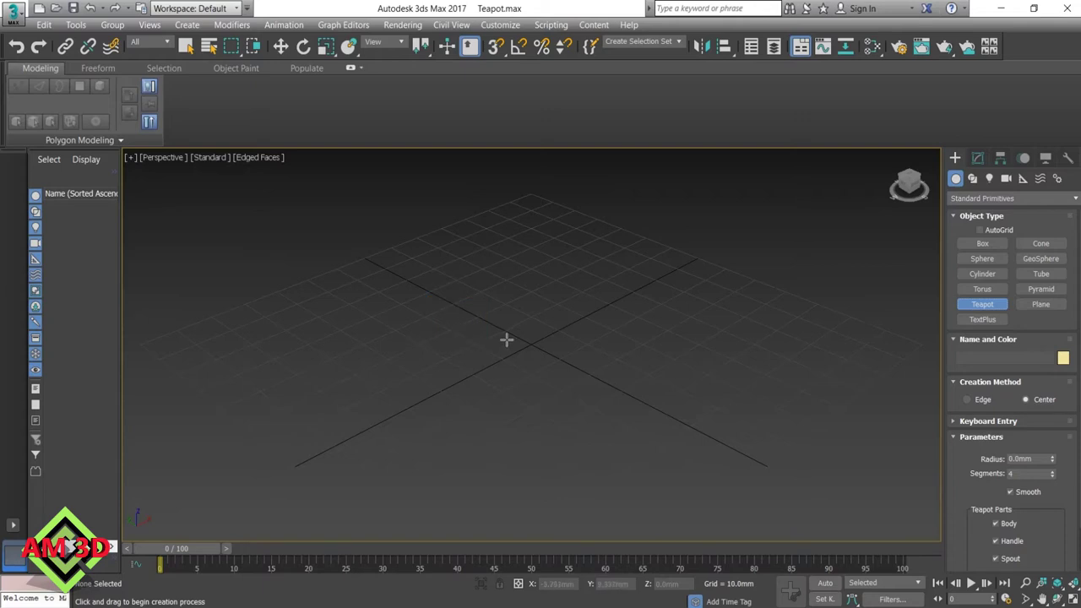
Drag out a first teapot from the grid centre.
{"action": "left_click_drag", "start_coordinate": [530, 345], "coordinate": [531, 344]}
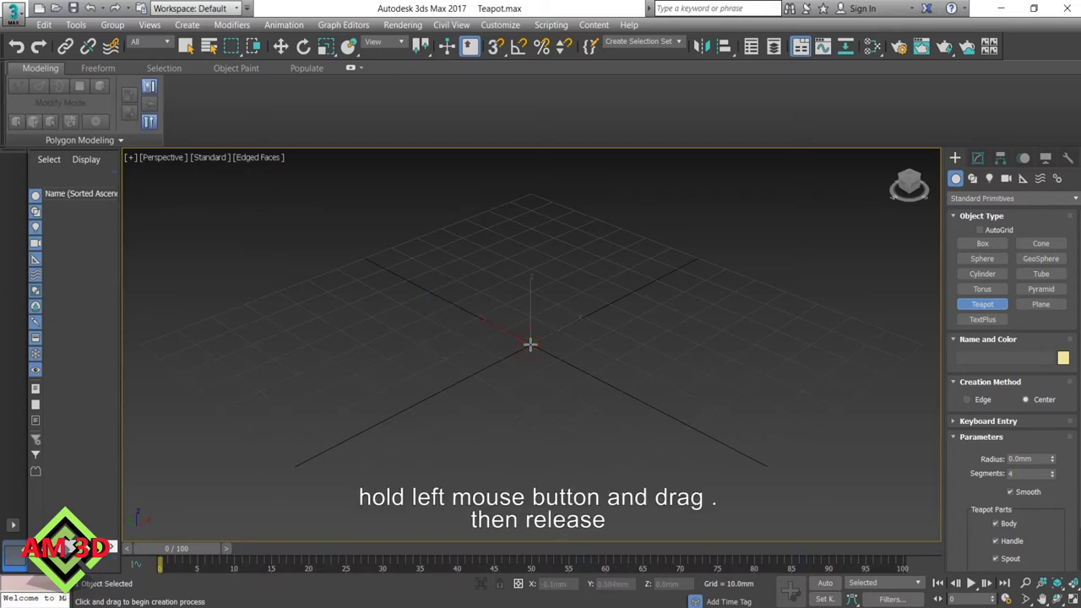
{"action": "left_click_drag", "start_coordinate": [530, 345], "coordinate": [612, 333]}
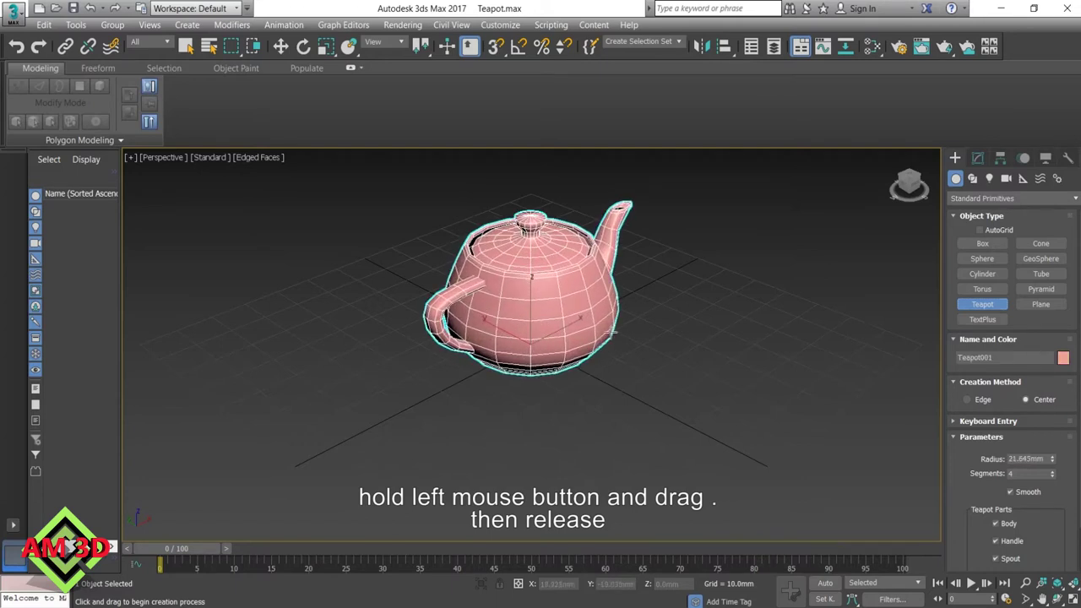
{"action": "left_click_drag", "start_coordinate": [612, 332], "coordinate": [613, 331]}
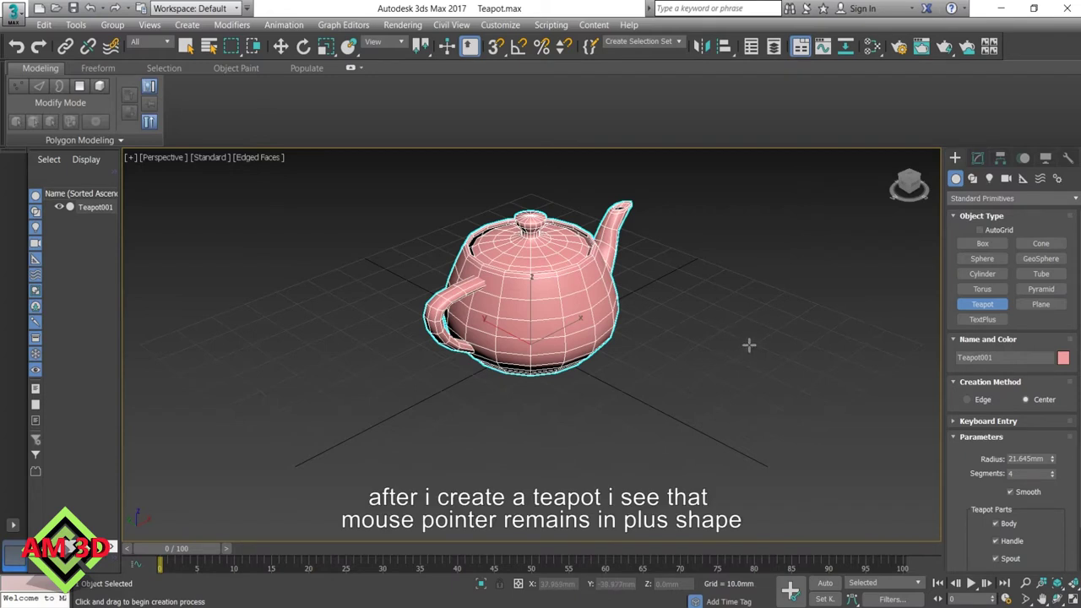
Add five more teapots of varying sizes around the grid, then exit creation mode.
{"action": "left_click_drag", "start_coordinate": [750, 343], "coordinate": [795, 341]}
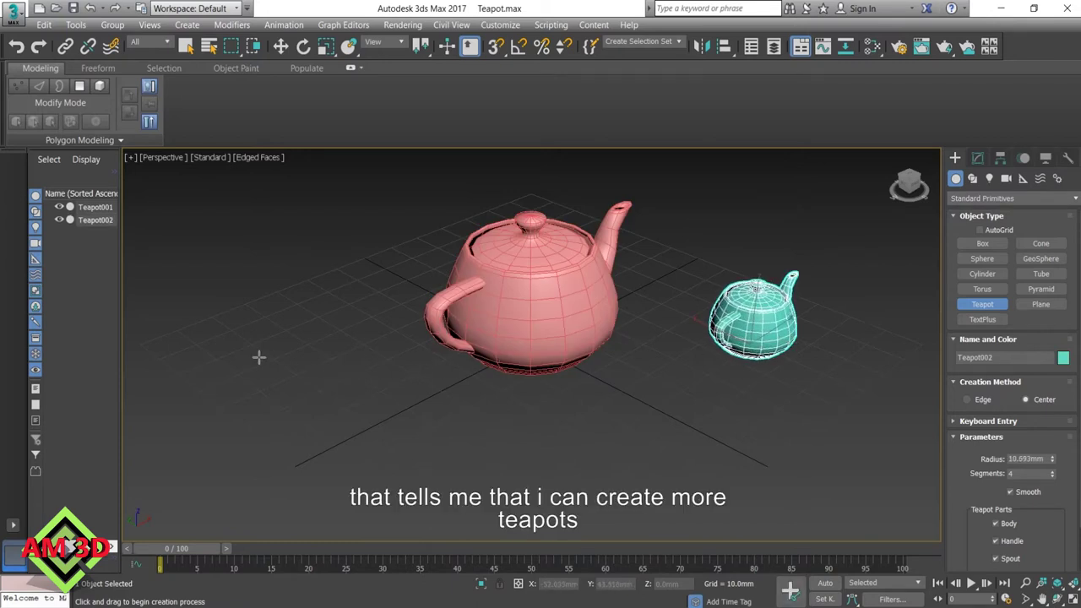
{"action": "left_click_drag", "start_coordinate": [254, 341], "coordinate": [270, 340]}
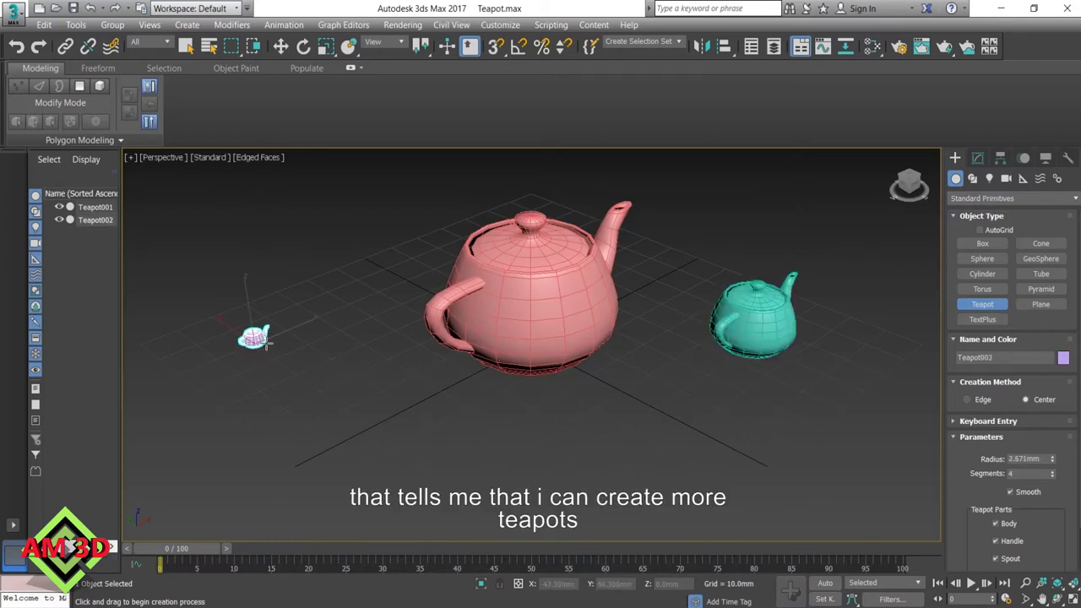
{"action": "left_click_drag", "start_coordinate": [288, 405], "coordinate": [346, 403]}
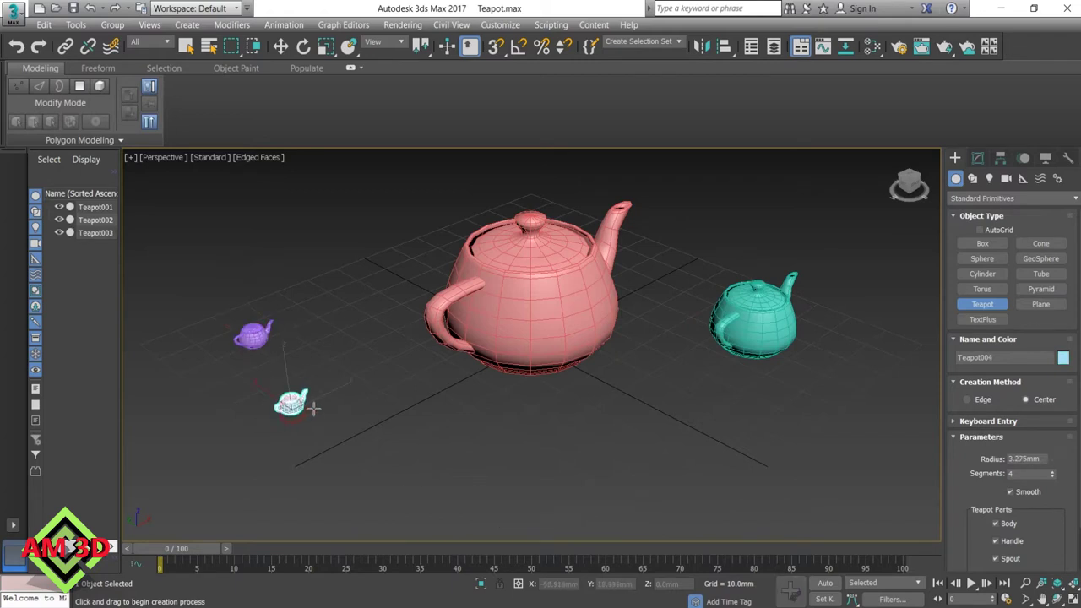
{"action": "left_click_drag", "start_coordinate": [343, 246], "coordinate": [399, 233]}
{"action": "left_click_drag", "start_coordinate": [555, 465], "coordinate": [613, 456]}
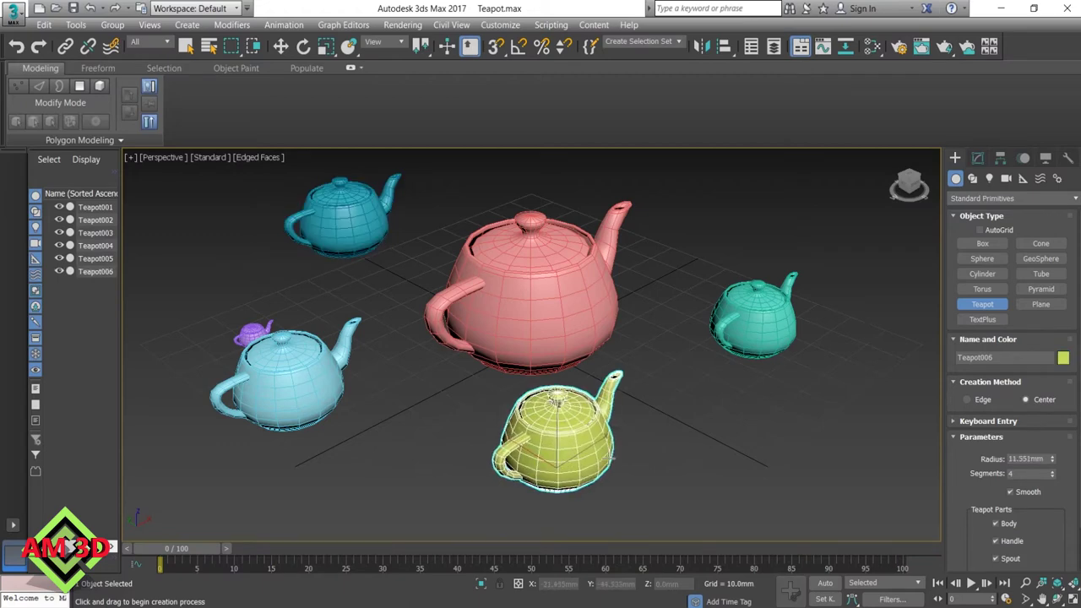
{"action": "right_click", "coordinate": [673, 419]}
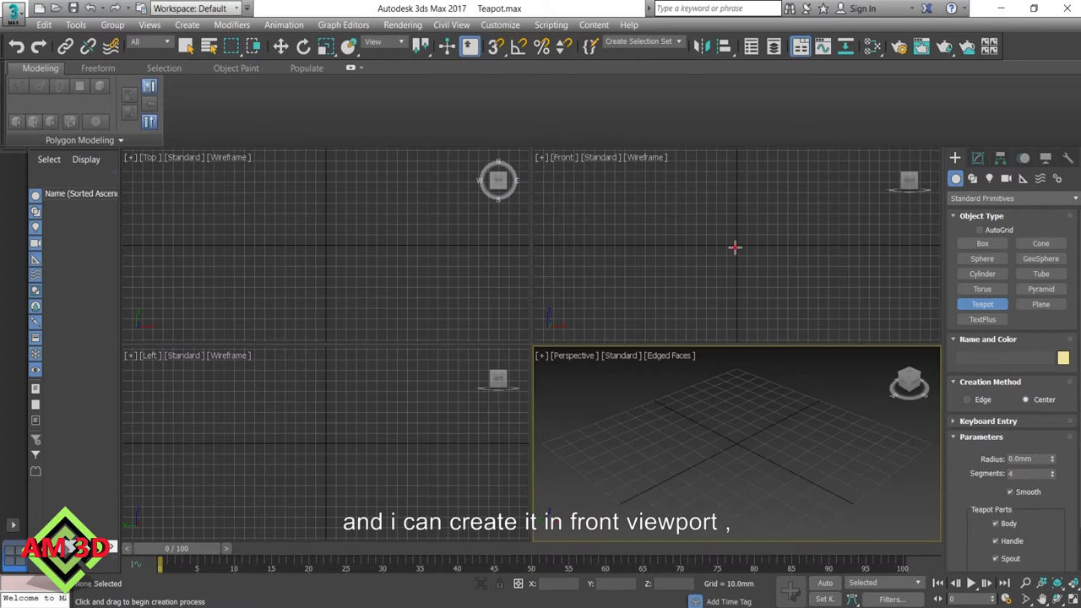
Create teapots from the origin in the Front and Left views, comparing them in maximized Perspective.
{"action": "left_click_drag", "start_coordinate": [734, 247], "coordinate": [760, 248]}
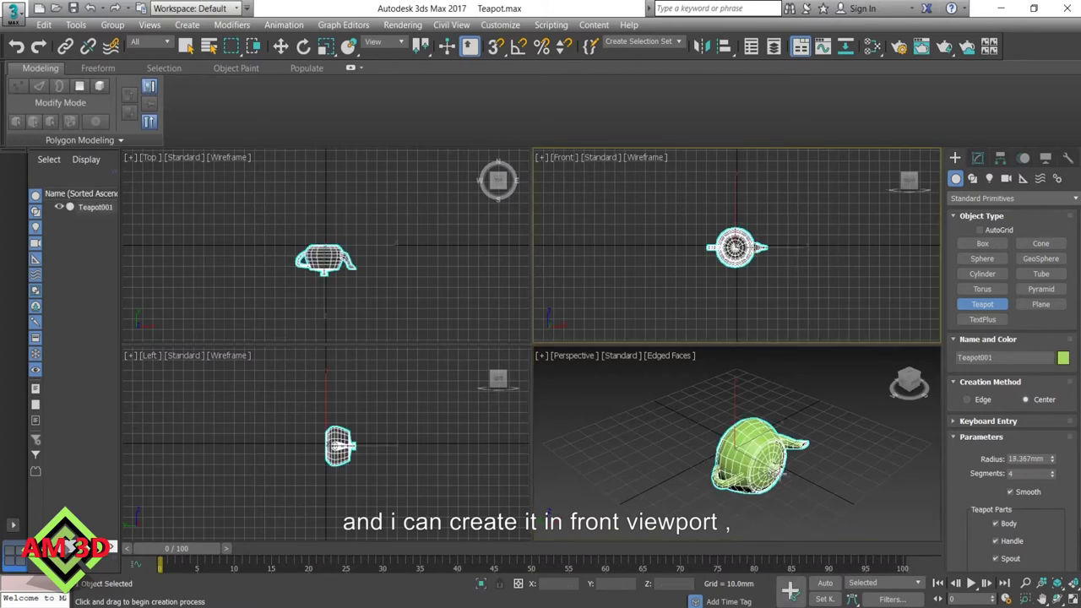
{"action": "key", "text": "alt+w"}
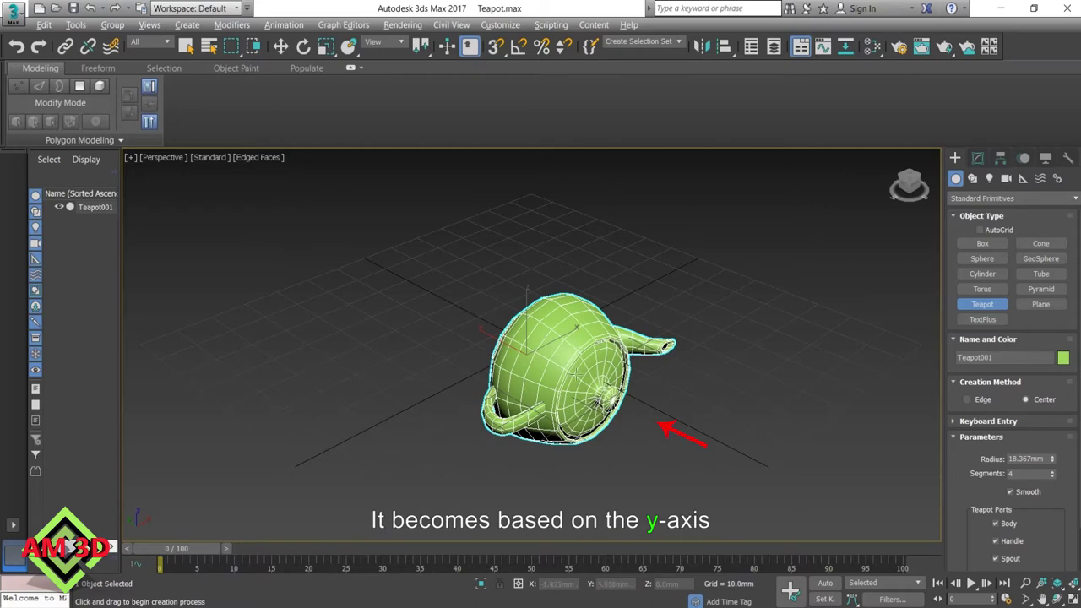
{"action": "key", "text": "alt+w"}
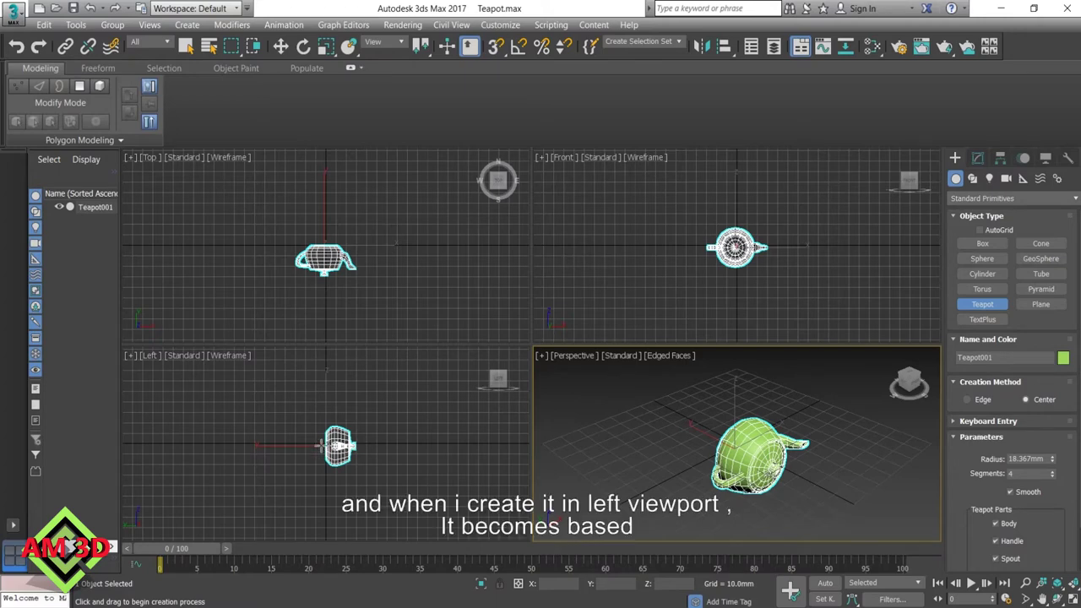
{"action": "left_click_drag", "start_coordinate": [326, 447], "coordinate": [355, 447]}
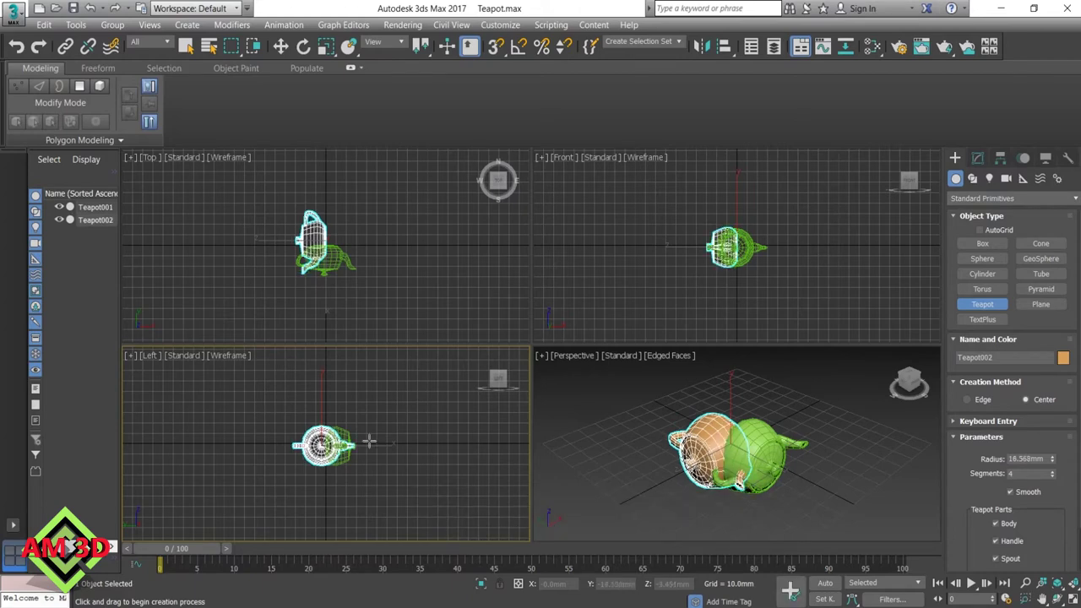
{"action": "right_click", "coordinate": [723, 457]}
{"action": "key", "text": "alt+w"}
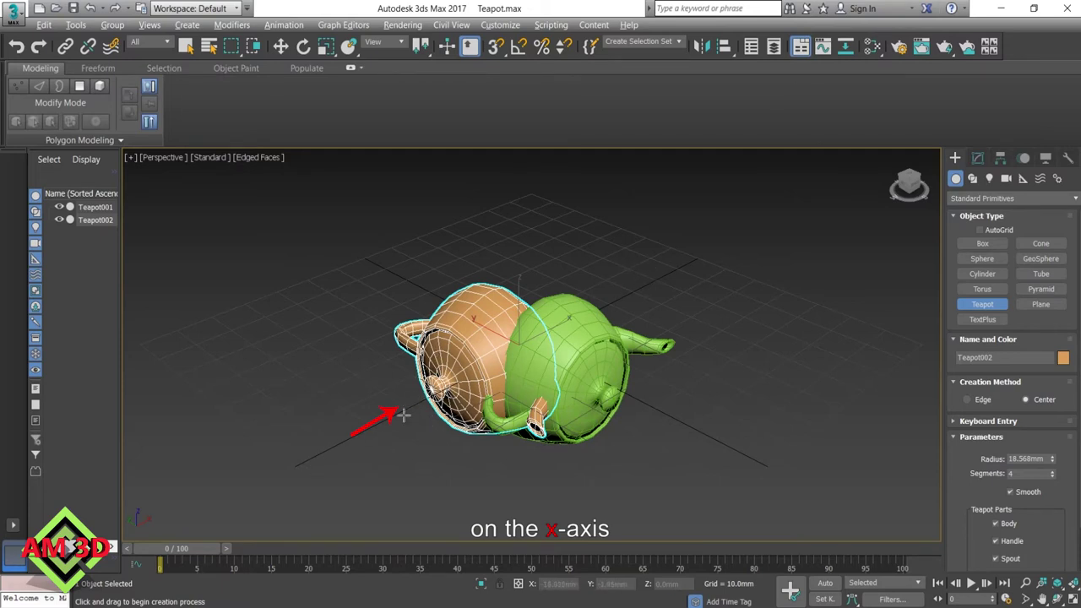
{"action": "key", "text": "alt+w"}
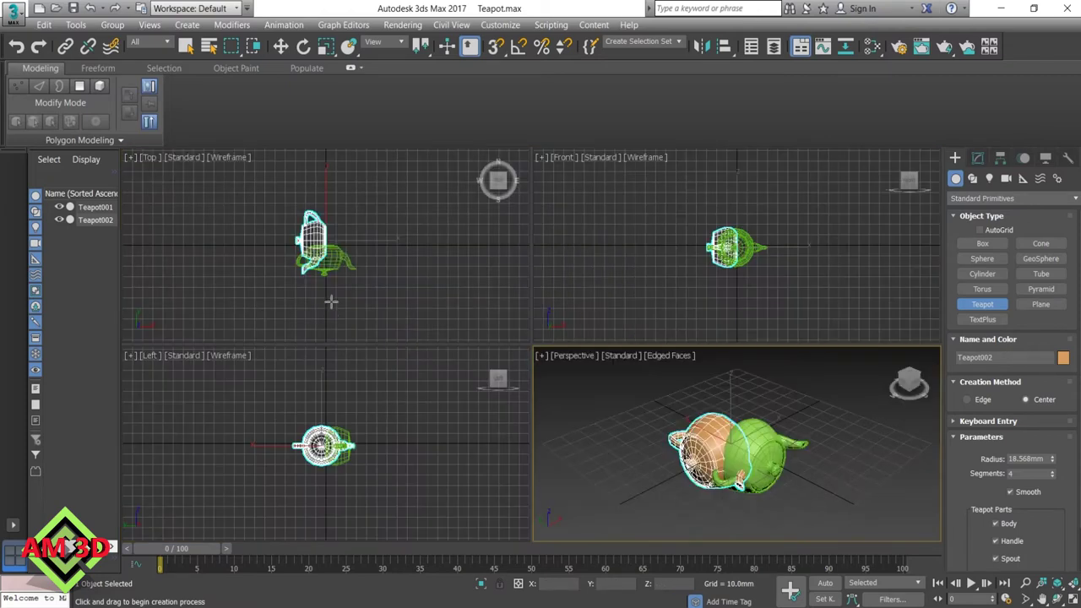
Add a third teapot from the origin in the Top view and view all three maximized.
{"action": "left_click_drag", "start_coordinate": [327, 244], "coordinate": [349, 247]}
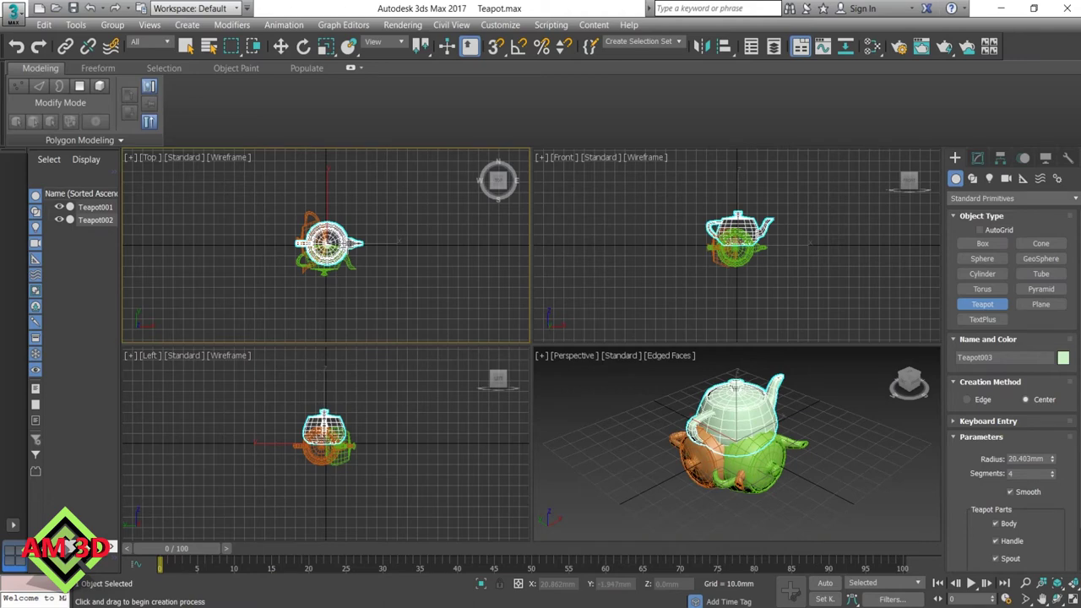
{"action": "left_click", "coordinate": [729, 461]}
{"action": "key", "text": "alt+w"}
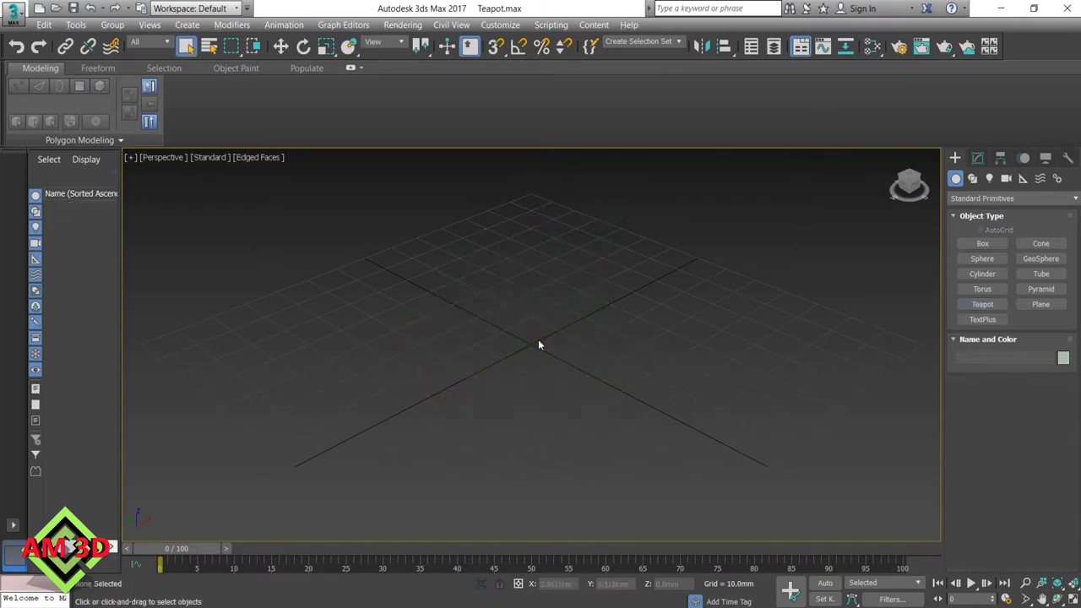
{"action": "left_click", "coordinate": [966, 305]}
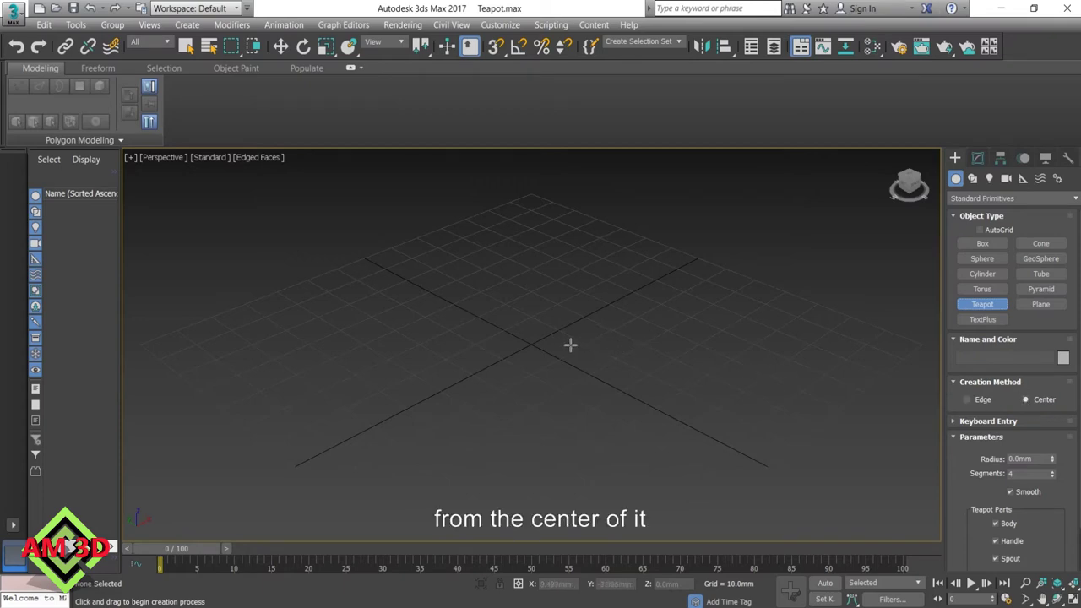
{"action": "left_click", "coordinate": [536, 342]}
{"action": "left_click_drag", "start_coordinate": [535, 342], "coordinate": [613, 353]}
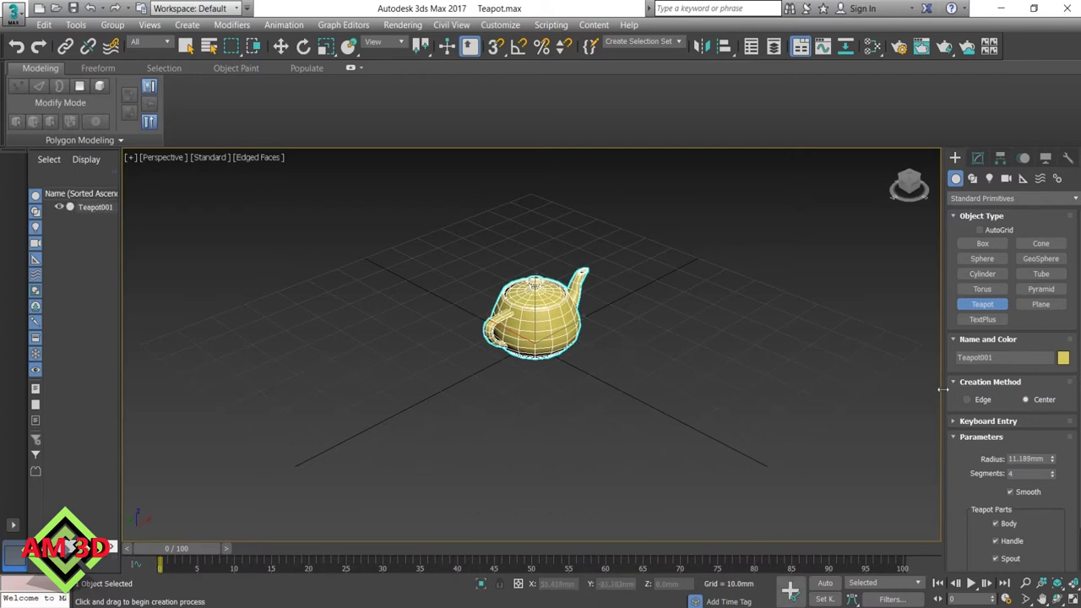
{"action": "left_click", "coordinate": [967, 399]}
{"action": "left_click_drag", "start_coordinate": [619, 389], "coordinate": [680, 353]}
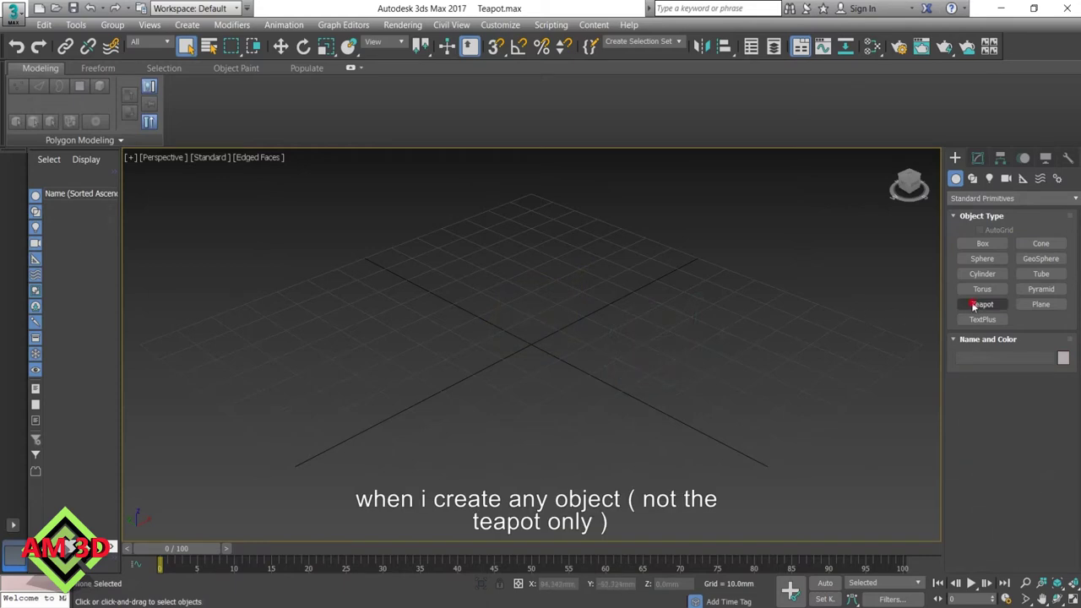
Create a pink teapot at the grid centre with the Center creation method and rename it '1'.
{"action": "left_click", "coordinate": [975, 305]}
{"action": "left_click", "coordinate": [1026, 400]}
{"action": "left_click_drag", "start_coordinate": [534, 341], "coordinate": [742, 369]}
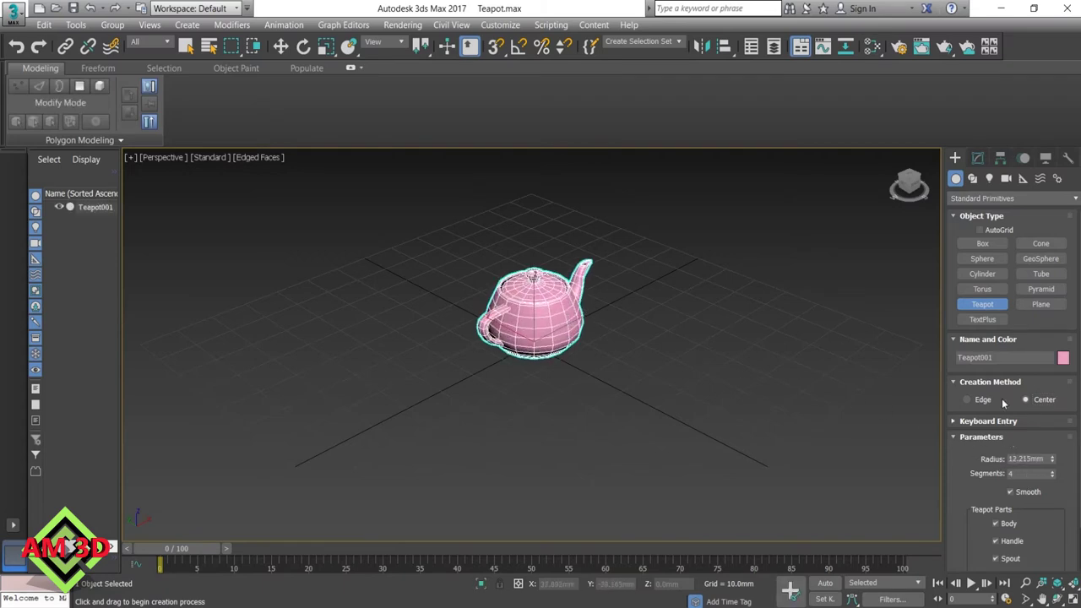
{"action": "left_click_drag", "start_coordinate": [1005, 364], "coordinate": [968, 358]}
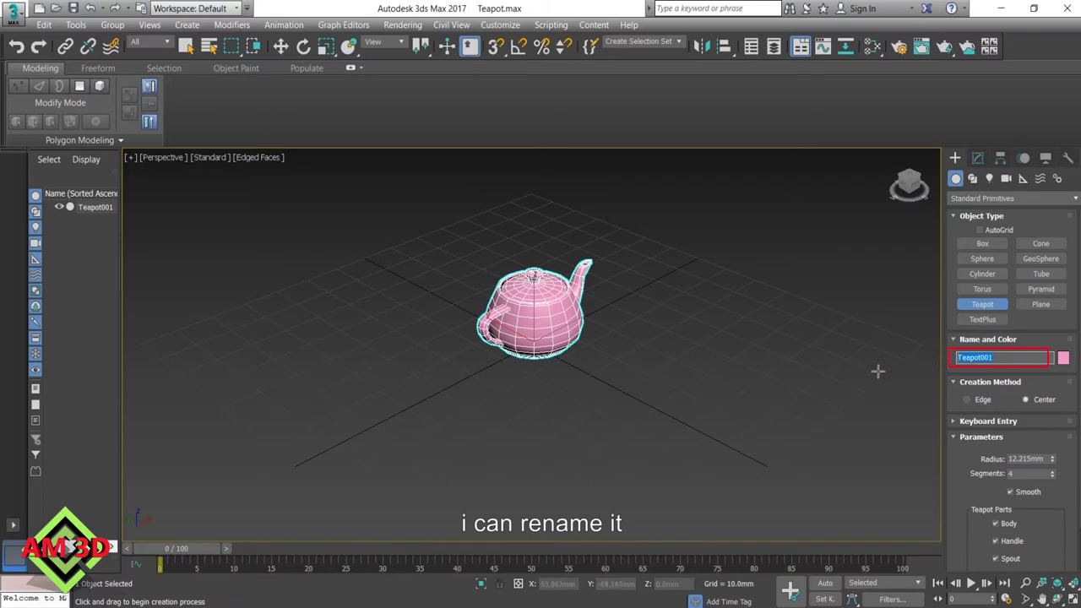
{"action": "type", "text": "1"}
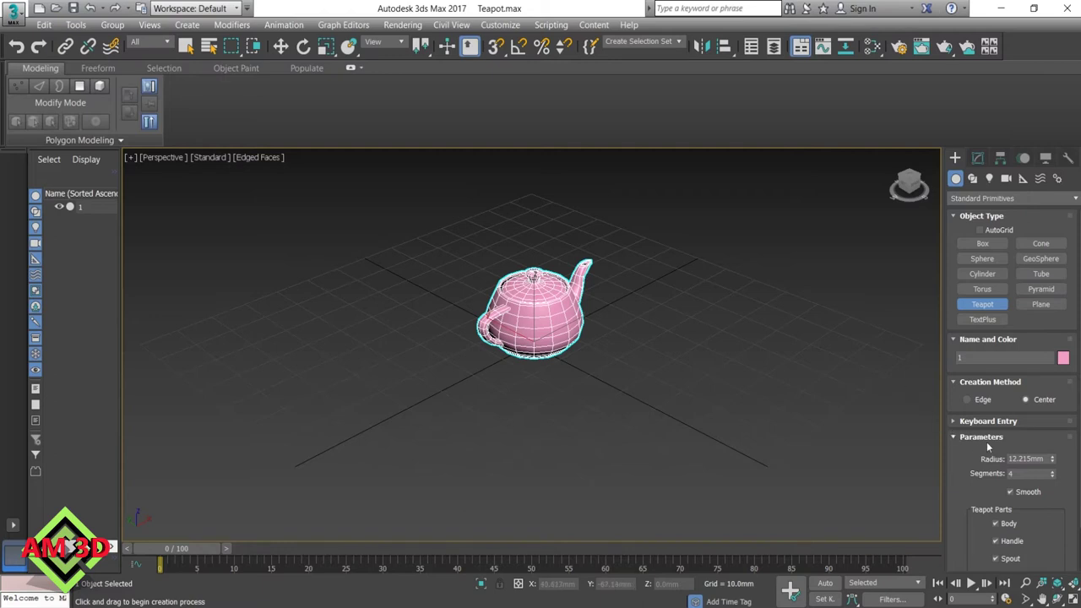
{"action": "left_click_drag", "start_coordinate": [1047, 459], "coordinate": [1033, 458]}
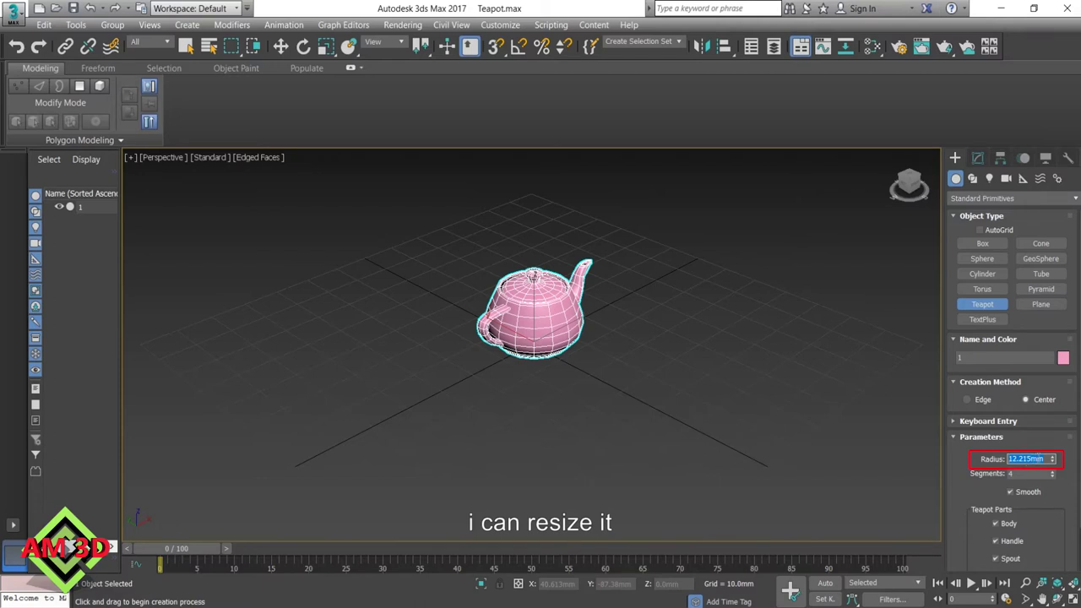
Set the teapot radius to 15 mm and try segment counts between 3 and 15.
{"action": "type", "text": "15"}
{"action": "key", "text": "Return"}
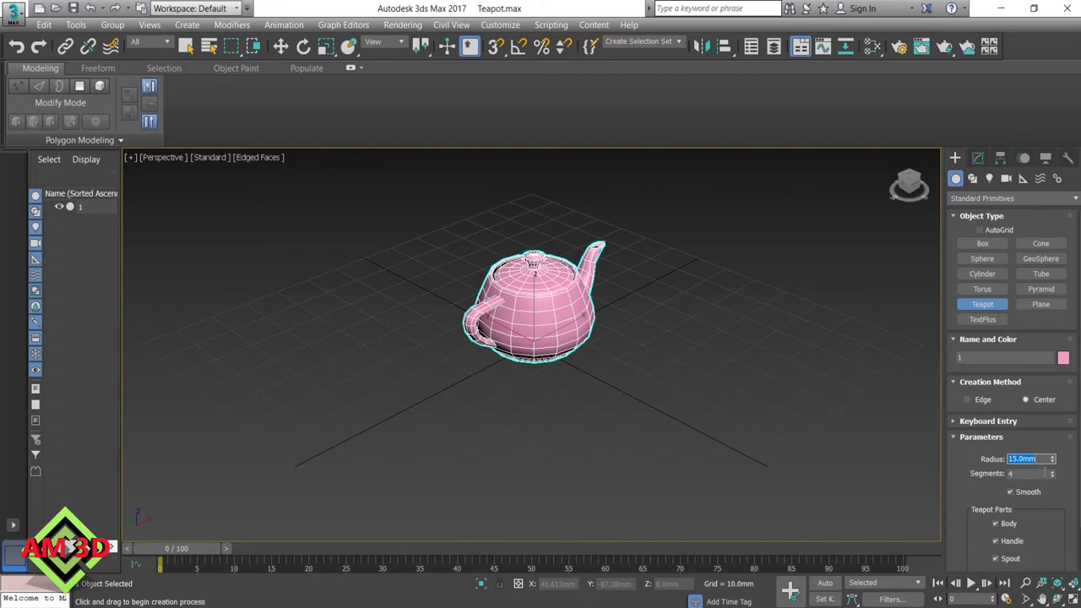
{"action": "left_click", "coordinate": [1053, 471]}
{"action": "left_click_drag", "start_coordinate": [1052, 473], "coordinate": [1052, 471]}
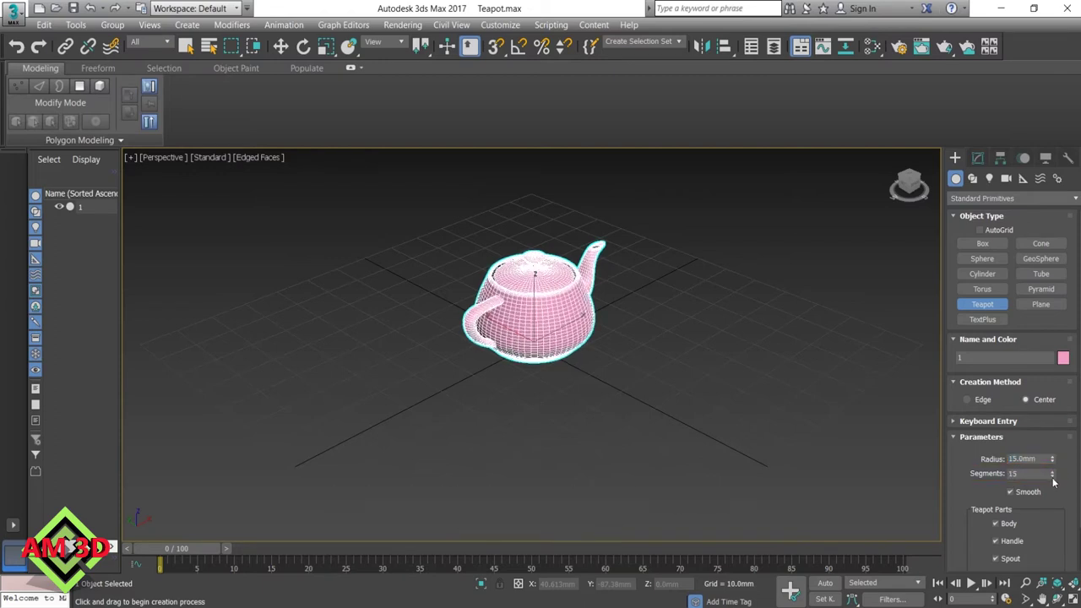
{"action": "left_click_drag", "start_coordinate": [1053, 481], "coordinate": [1054, 482]}
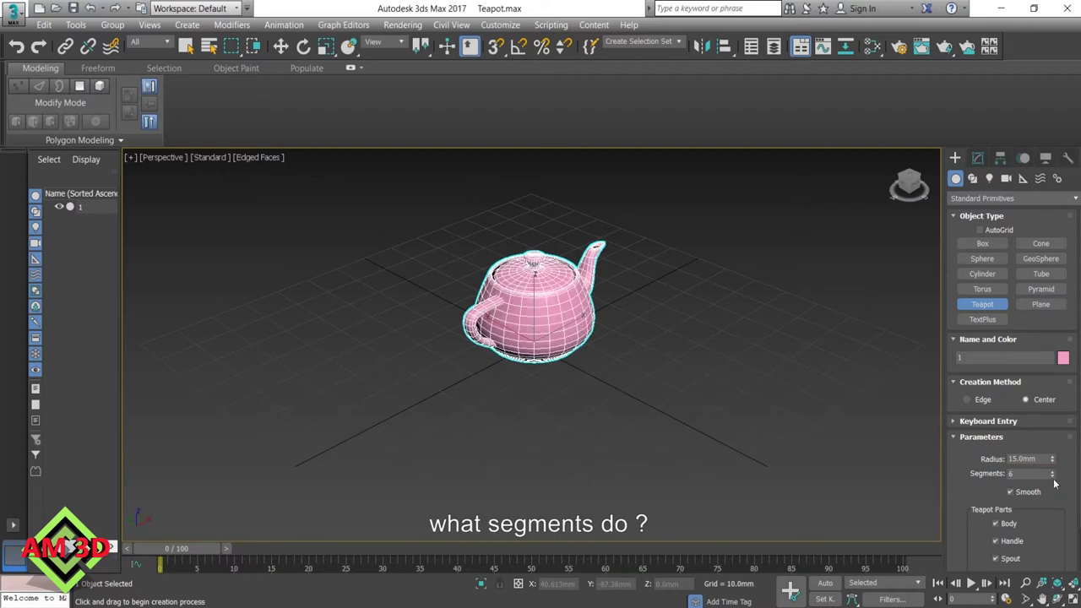
{"action": "left_click", "coordinate": [1053, 480]}
{"action": "left_click", "coordinate": [1053, 479]}
{"action": "left_click", "coordinate": [1052, 479]}
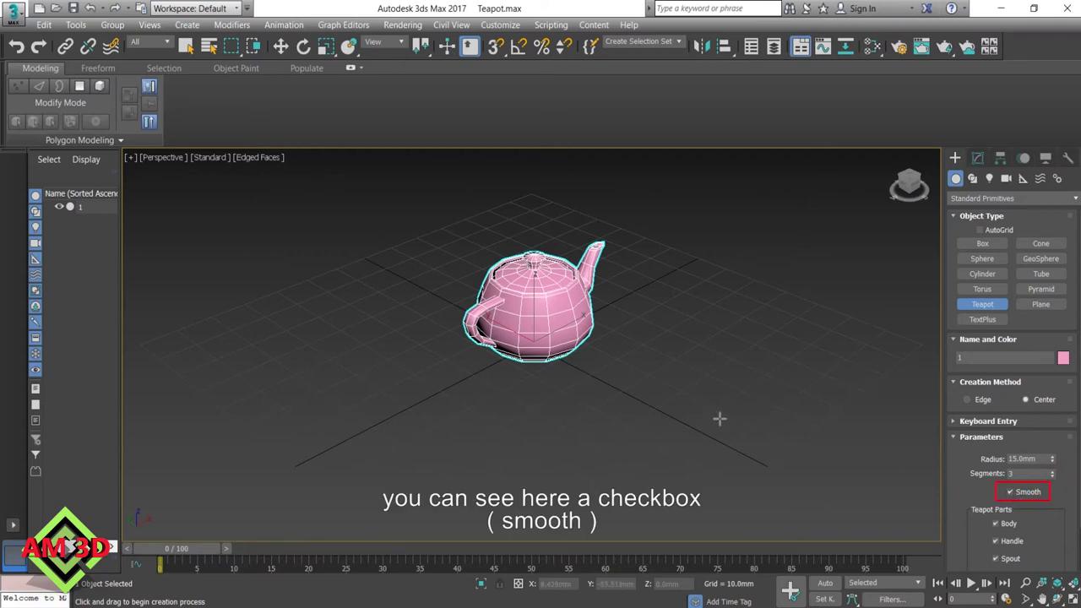
Turn off smoothing and drop the segments to 1 to inspect the coarse mesh.
{"action": "middle_click_drag", "start_coordinate": [628, 356], "coordinate": [579, 362], "text": "alt"}
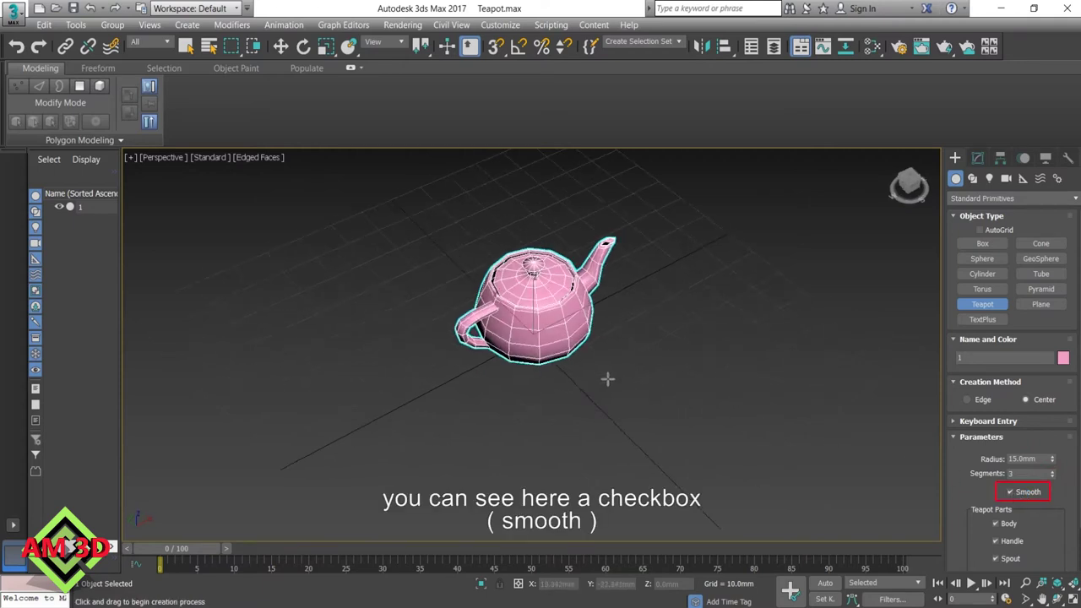
{"action": "scroll", "coordinate": [565, 332], "scroll_direction": "up", "scroll_amount": 3}
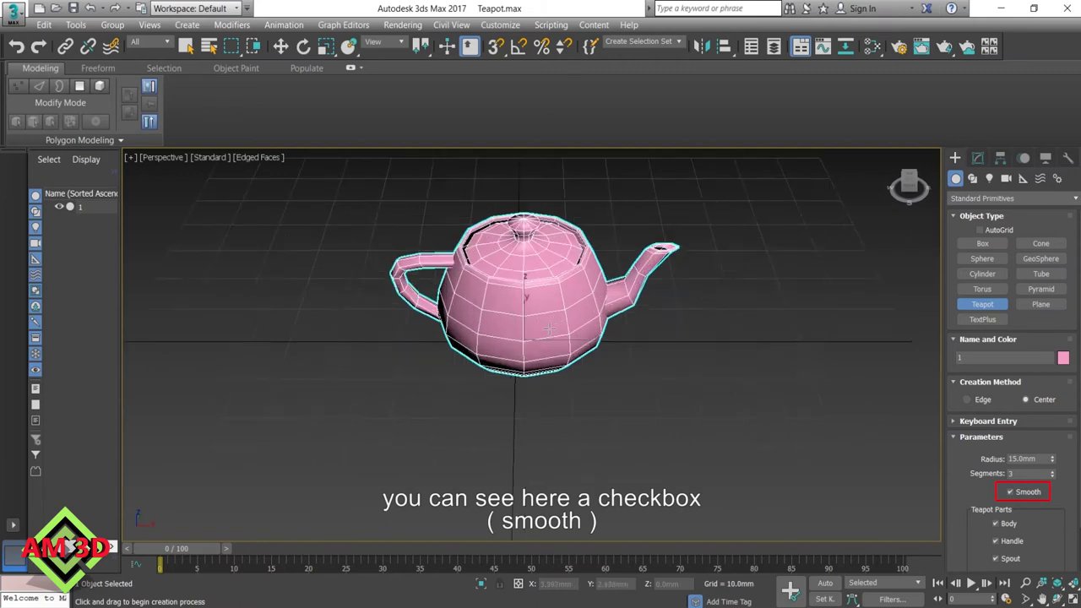
{"action": "scroll", "coordinate": [574, 355], "scroll_direction": "up", "scroll_amount": 3}
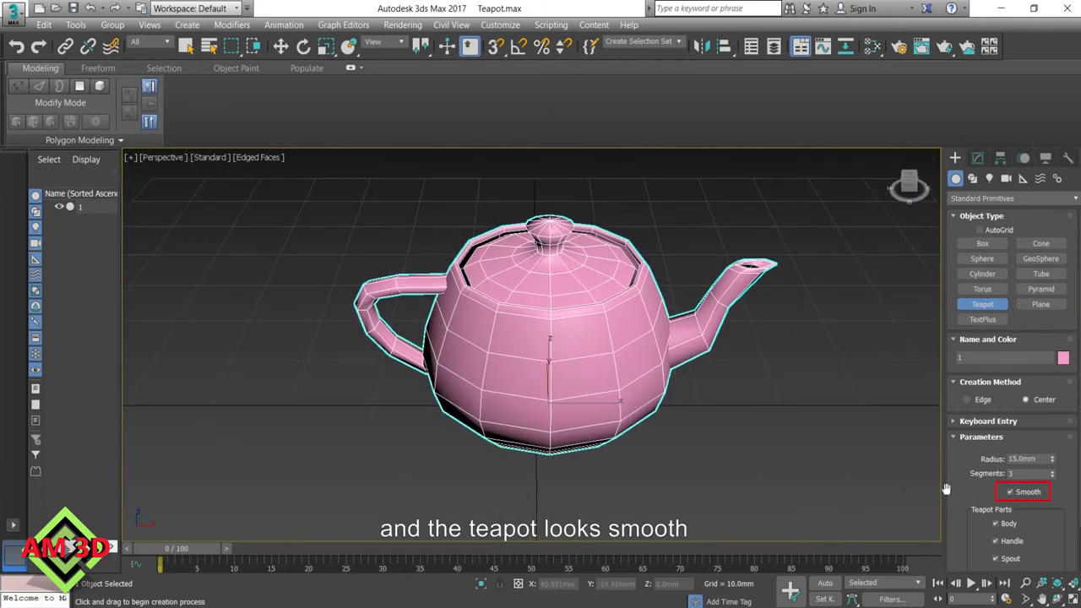
{"action": "left_click", "coordinate": [1010, 493]}
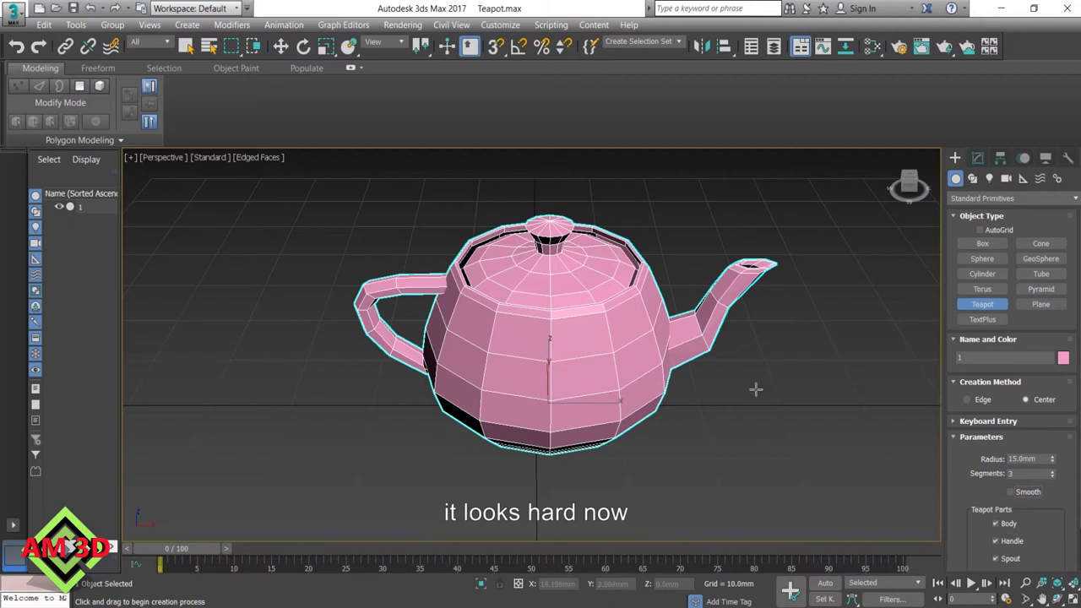
{"action": "left_click", "coordinate": [1052, 477]}
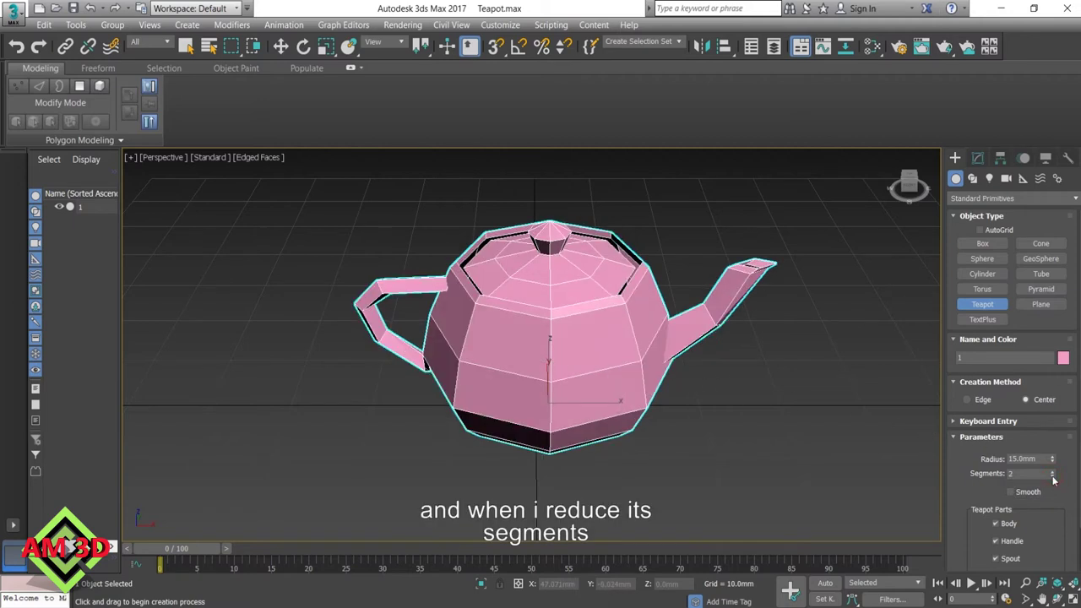
{"action": "left_click", "coordinate": [1052, 477]}
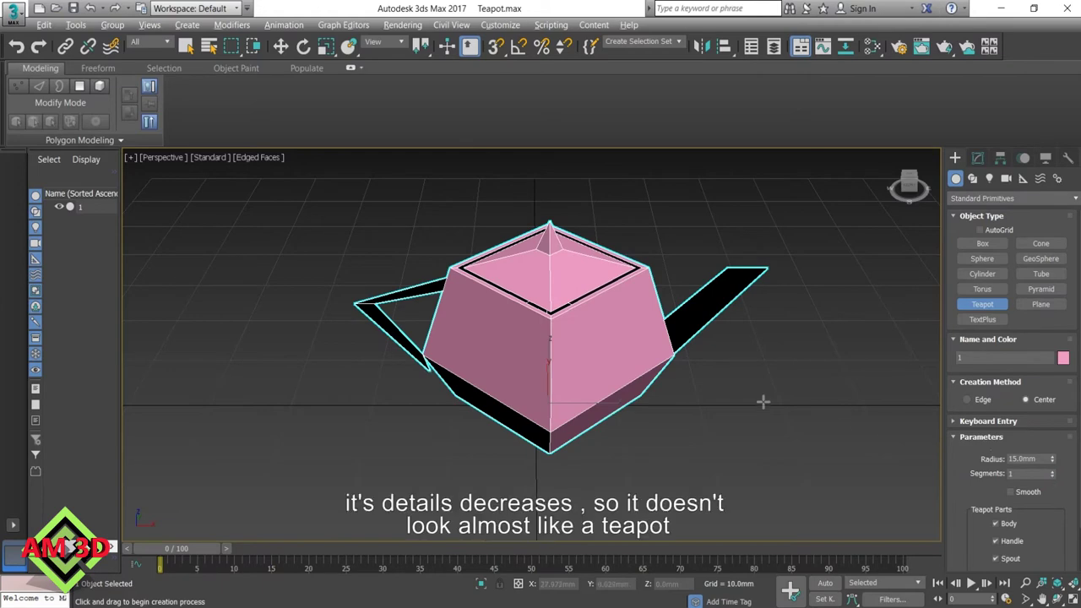
Raise the segments back up and set the segment count to 4.
{"action": "middle_click_drag", "start_coordinate": [749, 424], "coordinate": [794, 406], "text": "alt"}
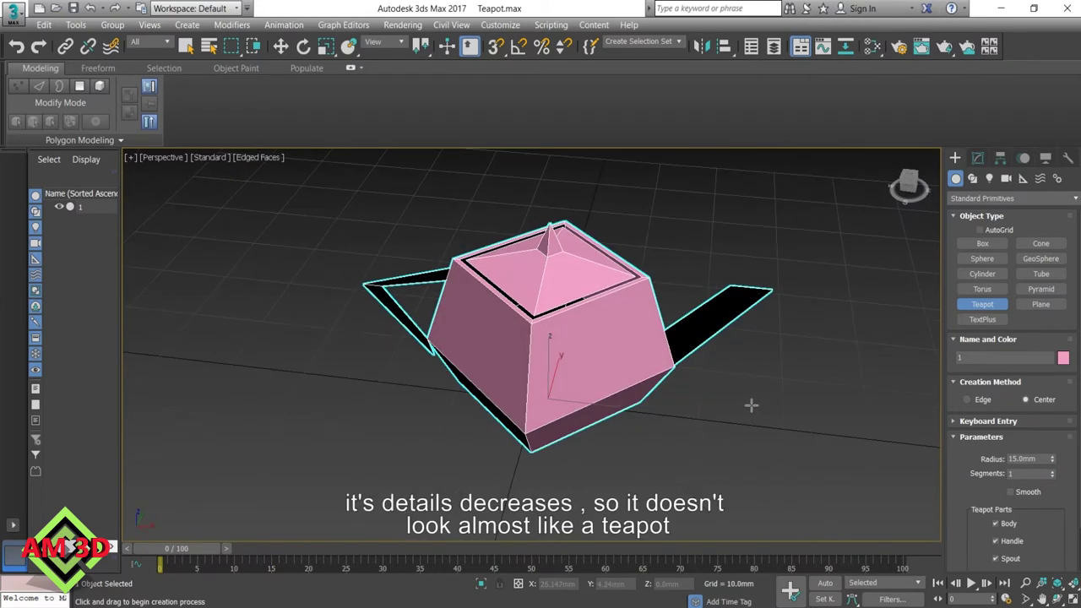
{"action": "left_click", "coordinate": [1053, 472]}
{"action": "left_click", "coordinate": [1053, 472]}
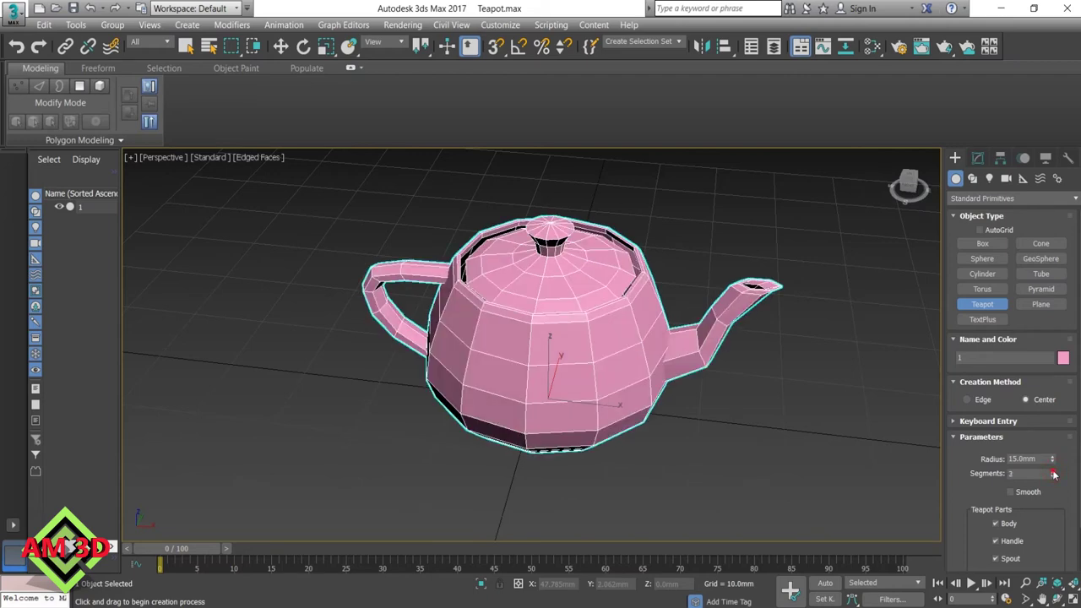
{"action": "left_click", "coordinate": [1053, 472]}
{"action": "left_click", "coordinate": [1053, 472]}
{"action": "left_click", "coordinate": [1053, 472]}
{"action": "left_click", "coordinate": [1053, 472]}
{"action": "type", "text": "4"}
{"action": "key", "text": "Return"}
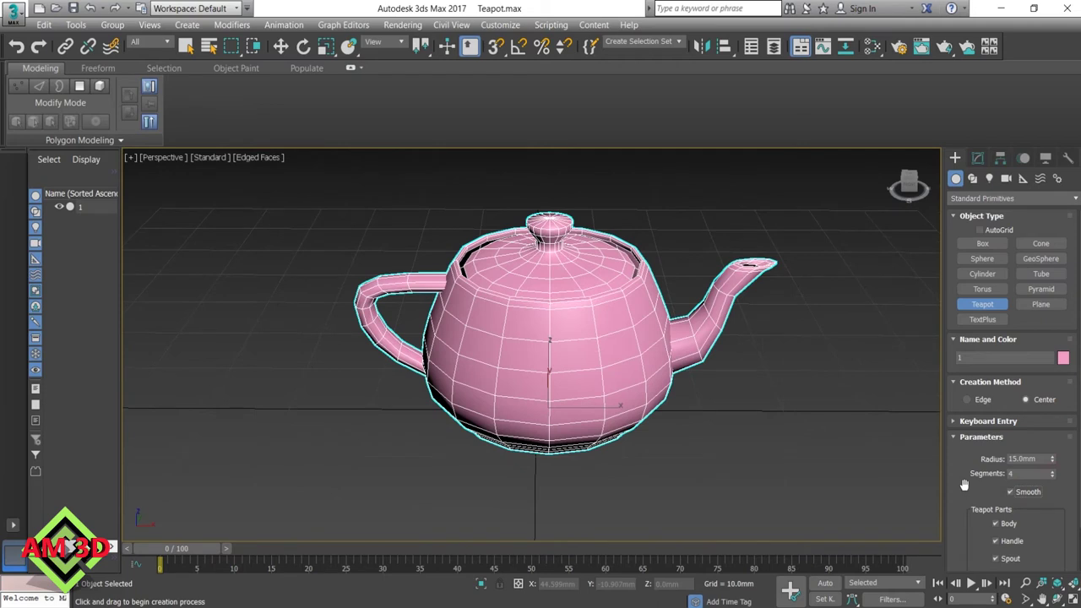
Hide the teapot's body, handle, spout and lid one by one.
{"action": "left_click", "coordinate": [1040, 511]}
{"action": "left_click_drag", "start_coordinate": [1039, 510], "coordinate": [1039, 459]}
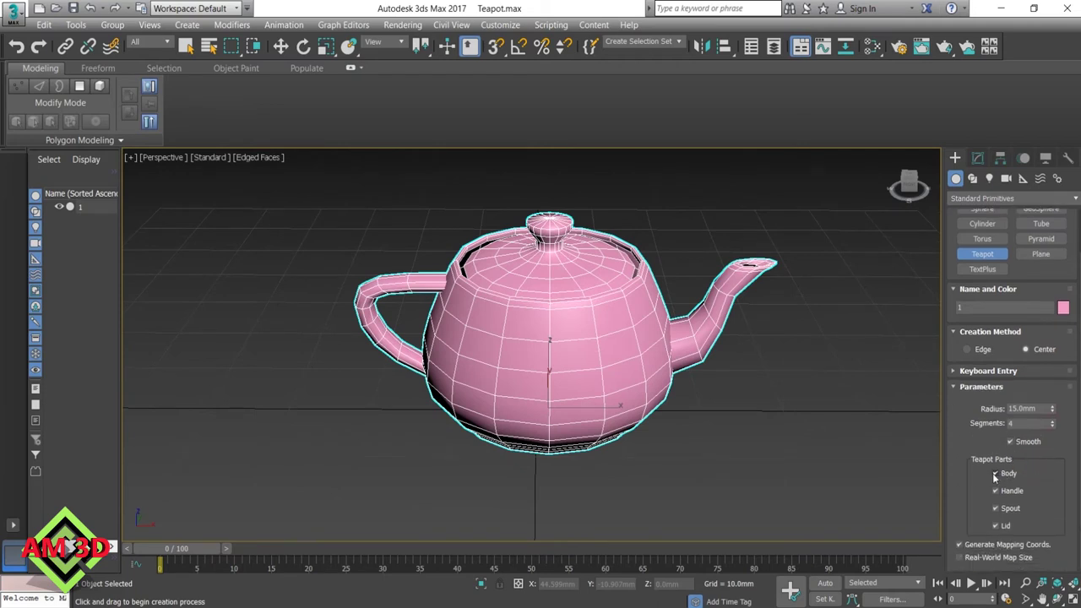
{"action": "left_click", "coordinate": [996, 473]}
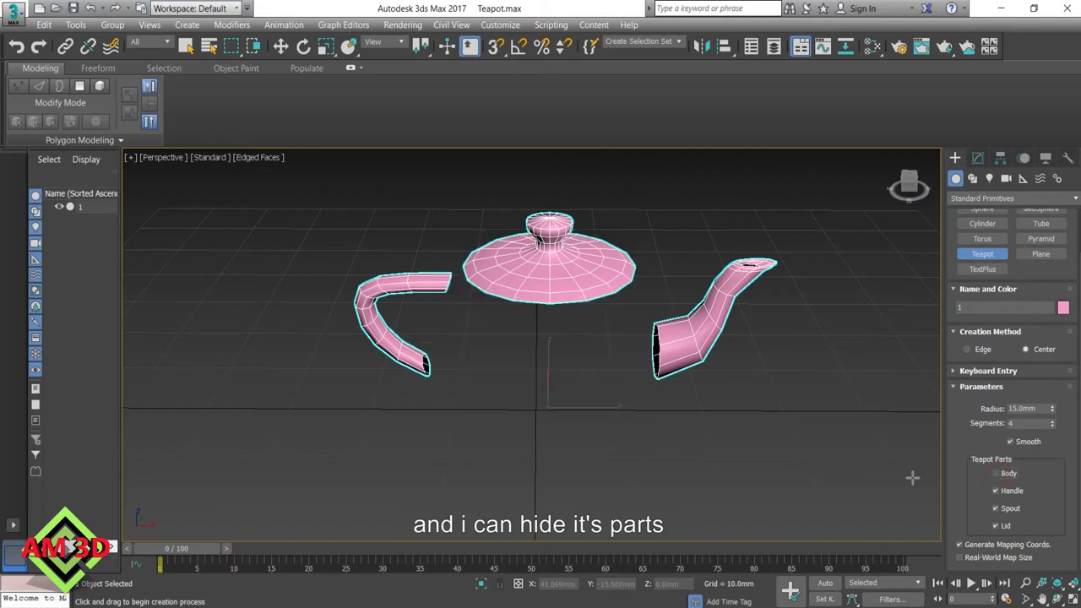
{"action": "left_click", "coordinate": [996, 493]}
{"action": "left_click", "coordinate": [996, 508]}
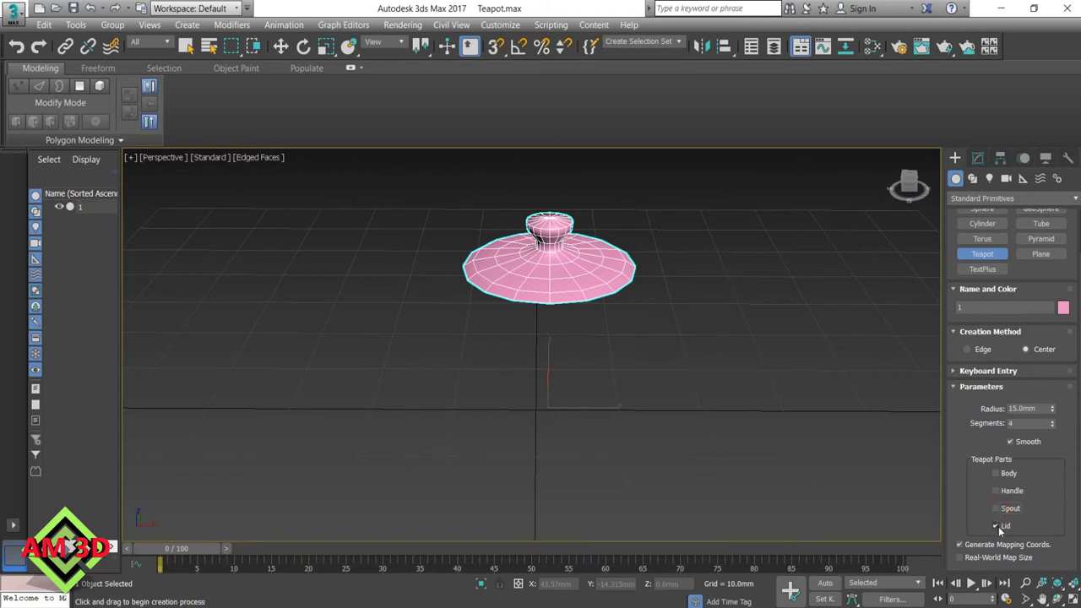
{"action": "left_click", "coordinate": [996, 526]}
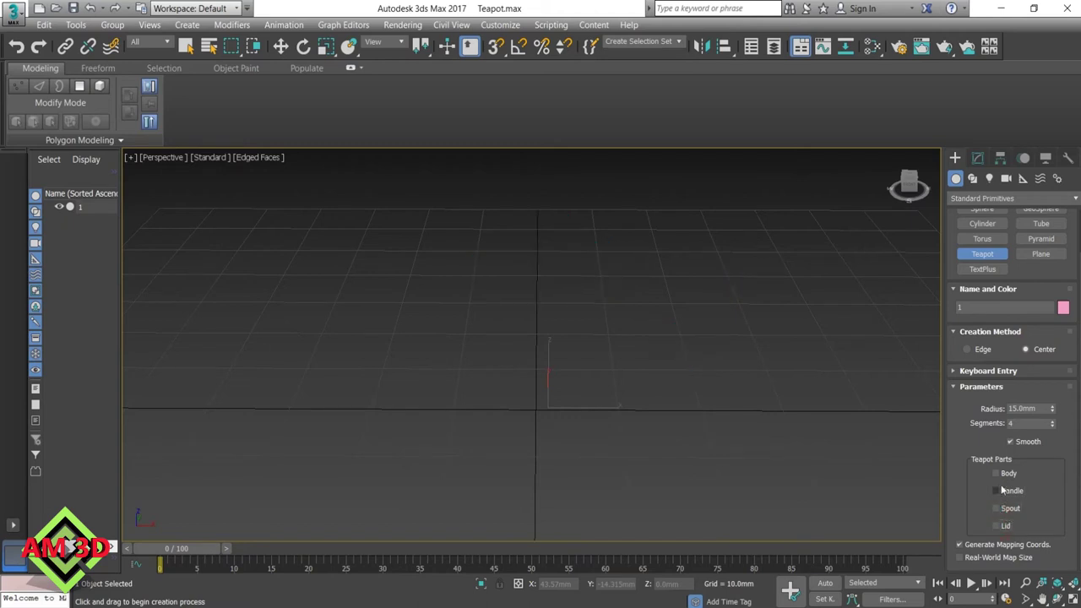
Show each part alone in turn, then re-enable body, handle, spout and lid.
{"action": "left_click", "coordinate": [996, 474]}
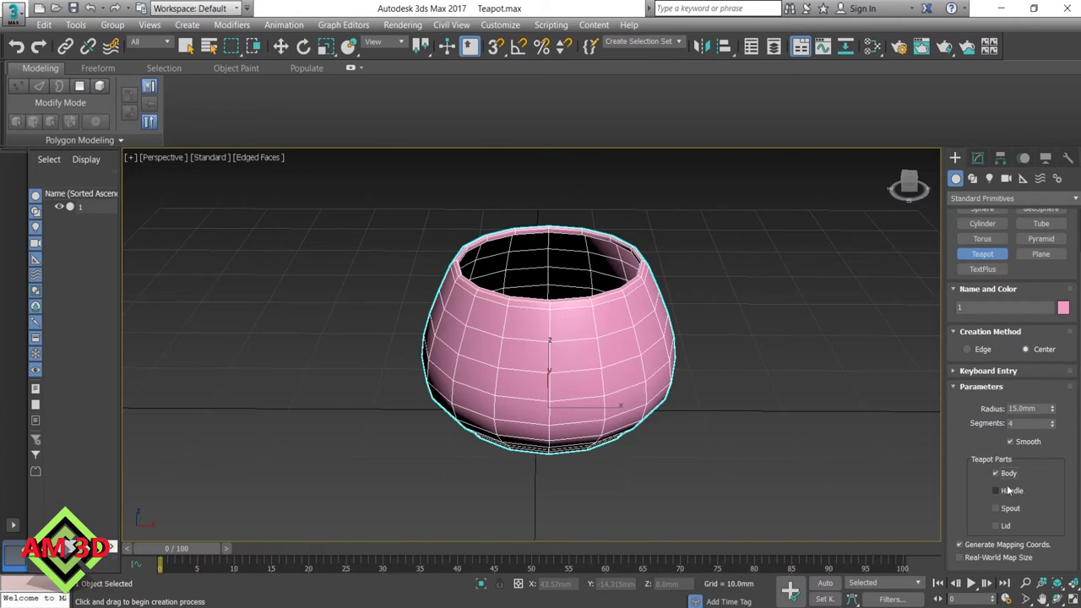
{"action": "left_click", "coordinate": [996, 473]}
{"action": "left_click", "coordinate": [997, 492]}
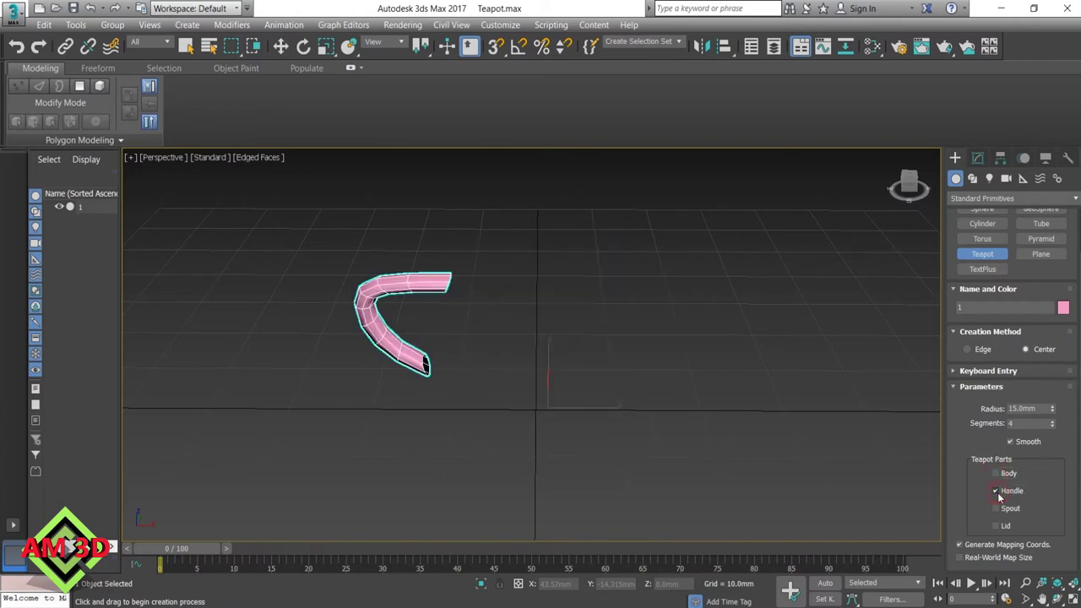
{"action": "left_click", "coordinate": [996, 492]}
{"action": "left_click", "coordinate": [998, 509]}
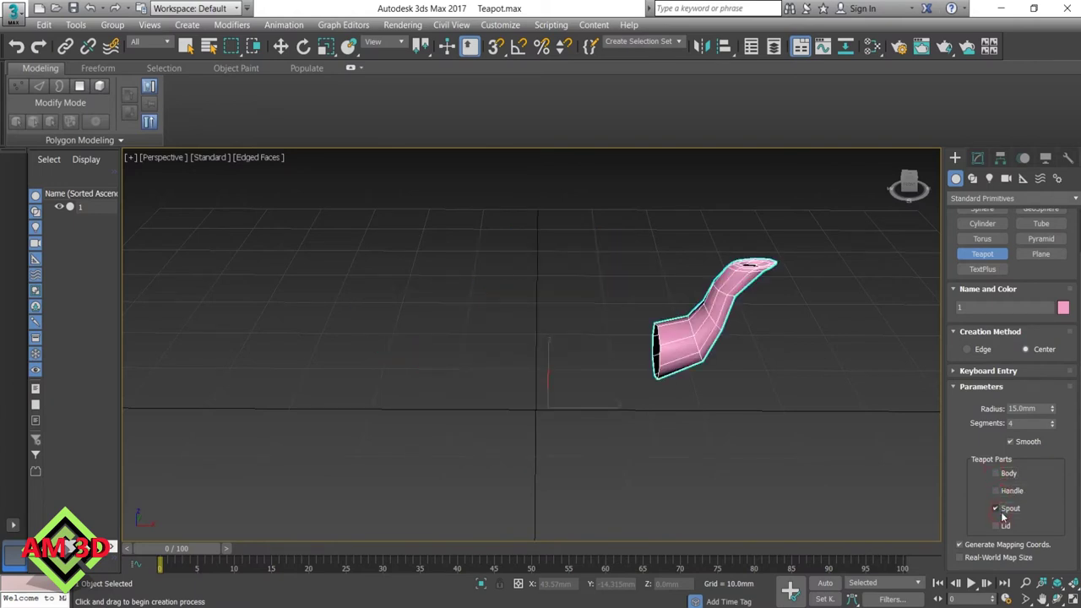
{"action": "left_click", "coordinate": [999, 509]}
{"action": "left_click", "coordinate": [998, 526]}
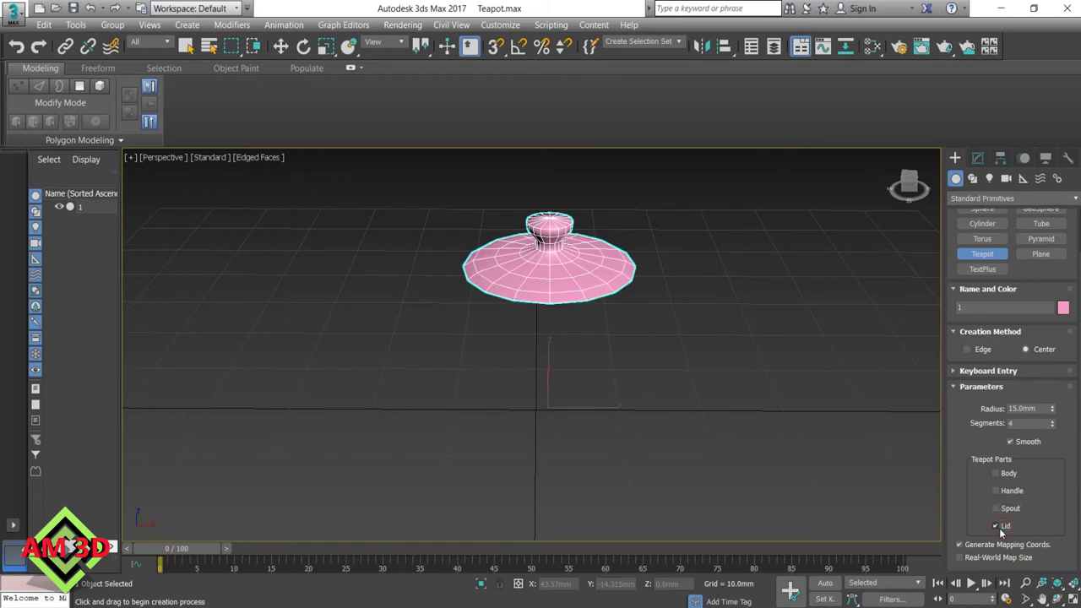
{"action": "left_click", "coordinate": [998, 527]}
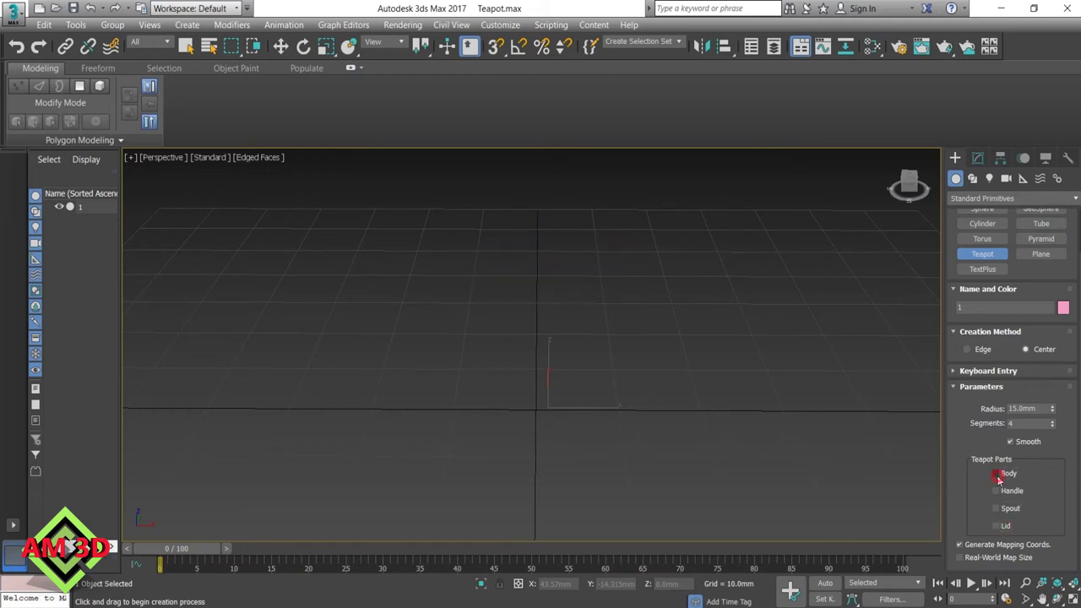
{"action": "left_click", "coordinate": [997, 475]}
{"action": "left_click", "coordinate": [996, 492]}
{"action": "left_click", "coordinate": [996, 509]}
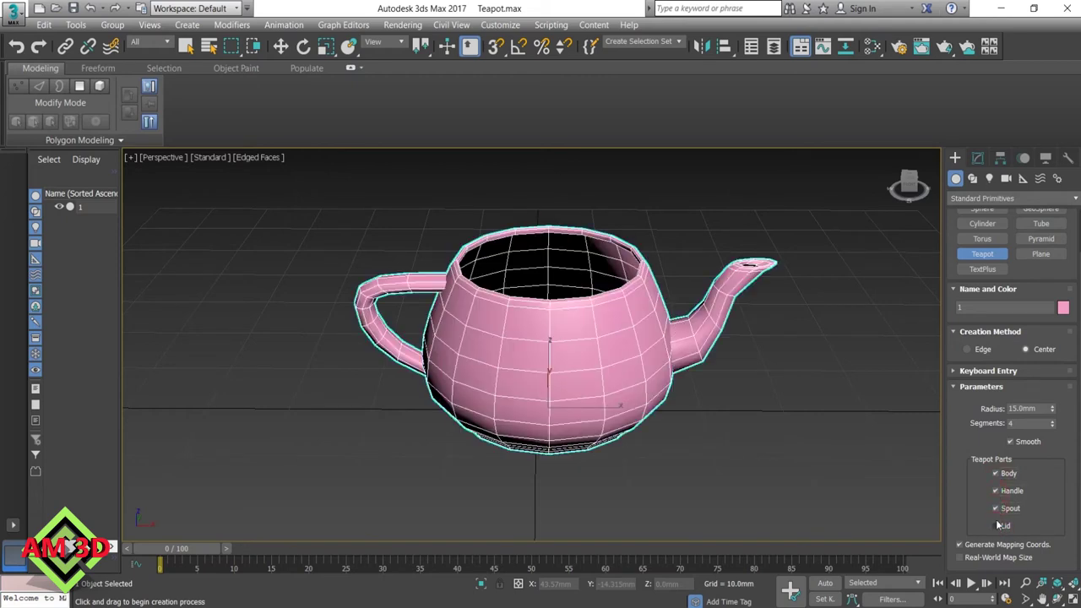
{"action": "left_click", "coordinate": [997, 526]}
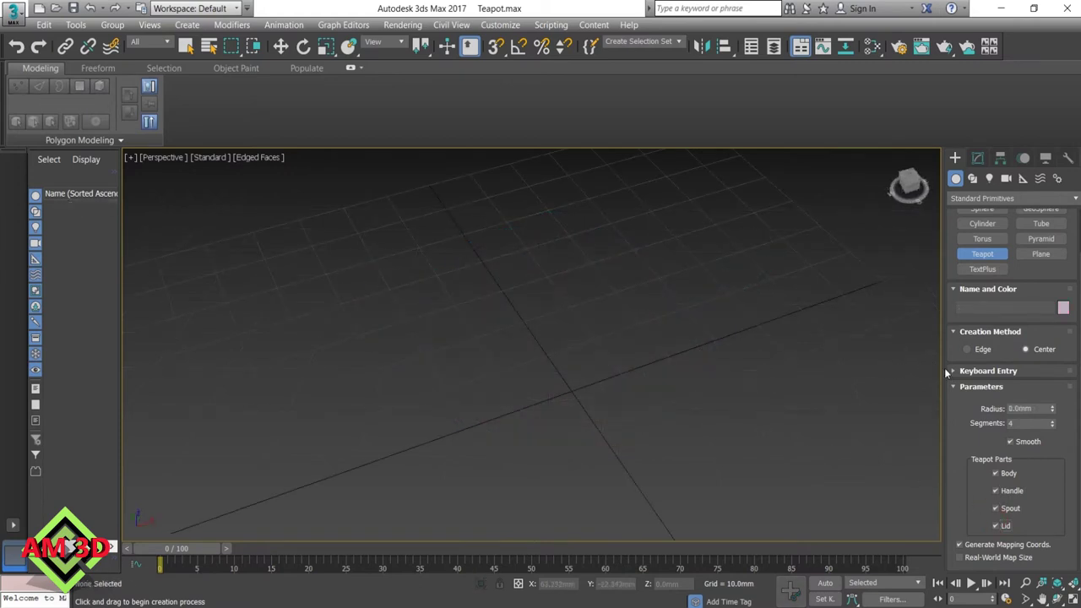
Use Keyboard Entry to create a 20 mm radius teapot at X, Y, Z 0.
{"action": "left_click", "coordinate": [953, 371]}
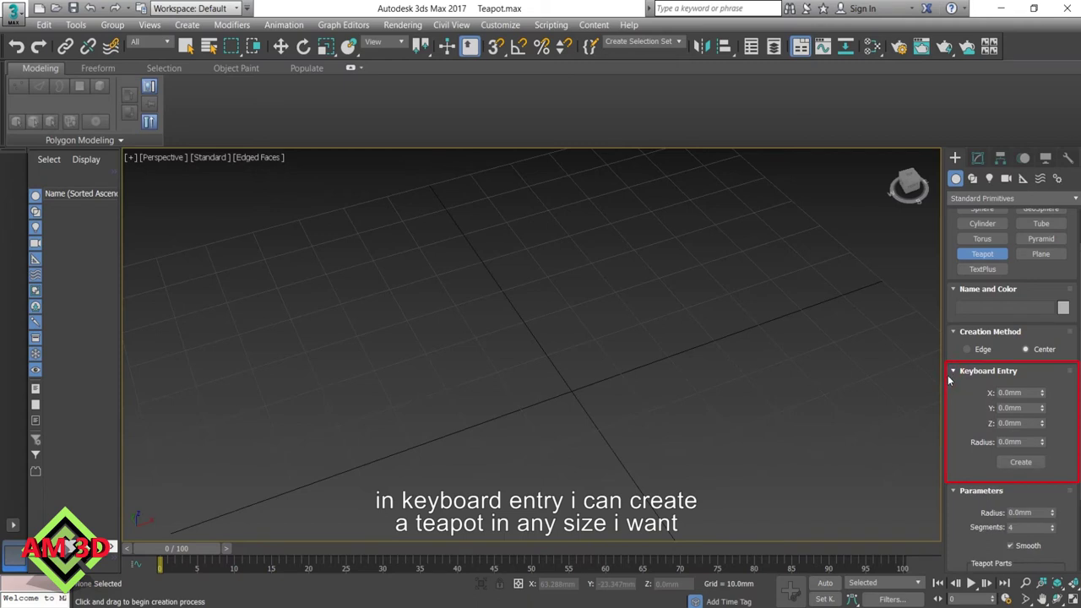
{"action": "left_click", "coordinate": [1029, 442]}
{"action": "type", "text": "20"}
{"action": "left_click", "coordinate": [1026, 464]}
{"action": "scroll", "coordinate": [722, 399], "scroll_direction": "down", "scroll_amount": 2}
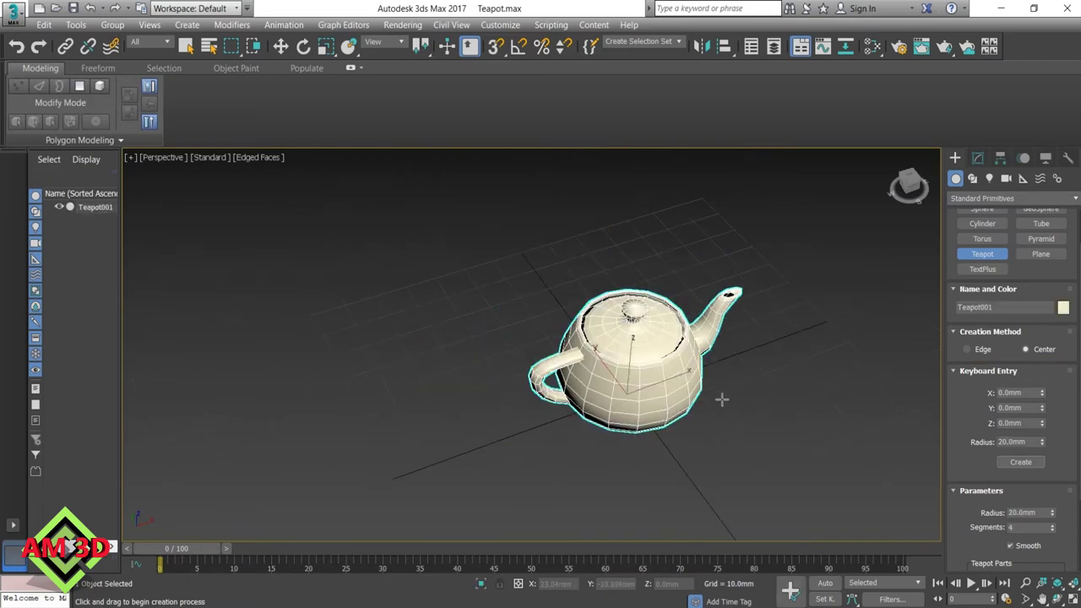
{"action": "middle_click_drag", "start_coordinate": [722, 400], "coordinate": [727, 394], "text": "alt"}
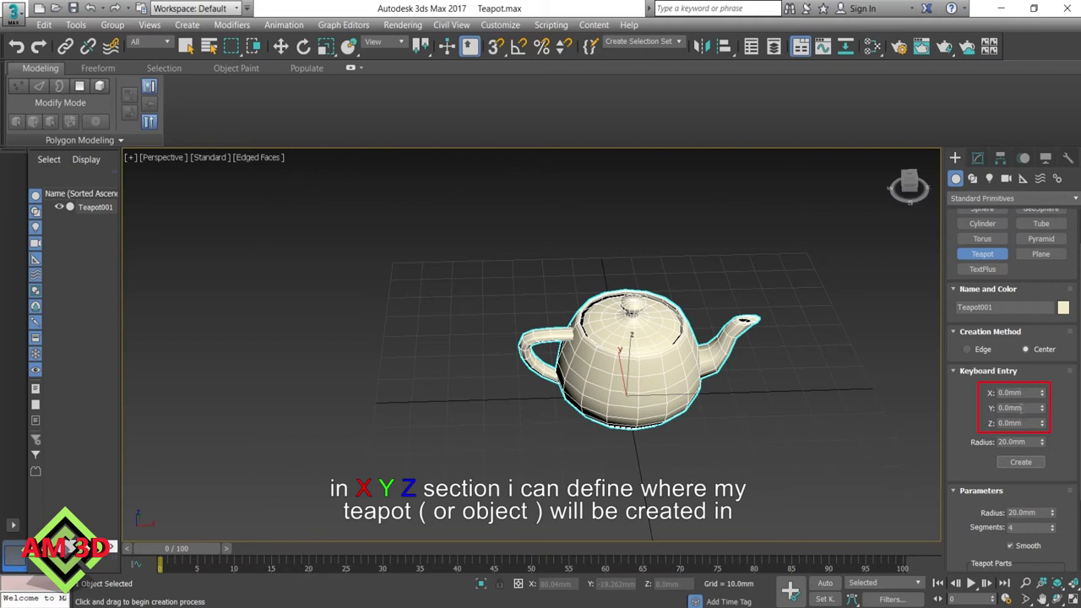
Create a second teapot by Keyboard Entry at X 30, Y -30, Z 20.
{"action": "left_click", "coordinate": [1028, 393]}
{"action": "type", "text": "30"}
{"action": "key", "text": "Return"}
{"action": "key", "text": "Tab"}
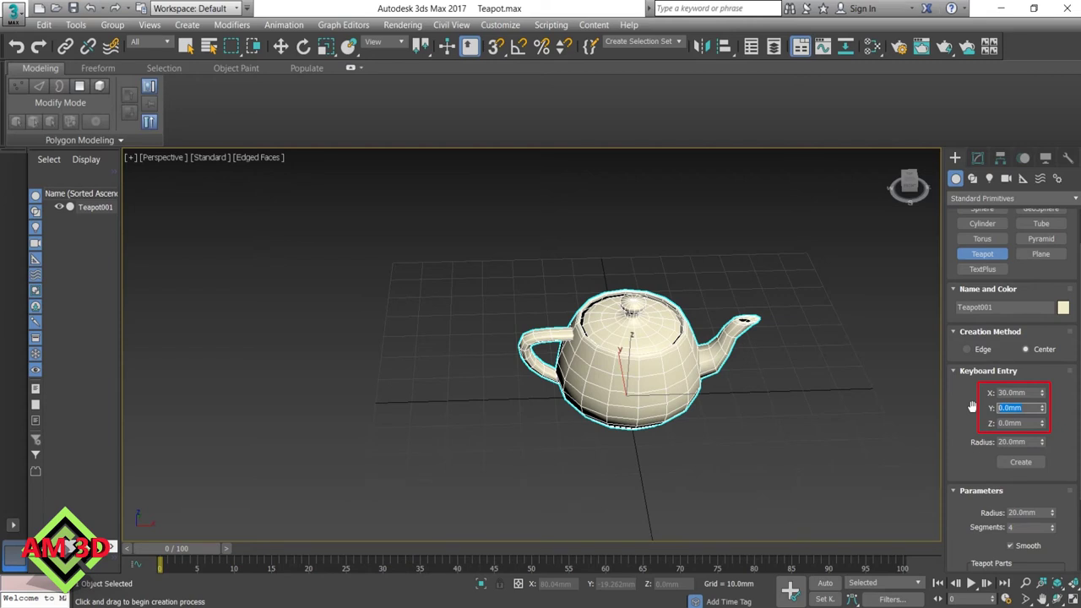
{"action": "type", "text": "-30"}
{"action": "key", "text": "Tab"}
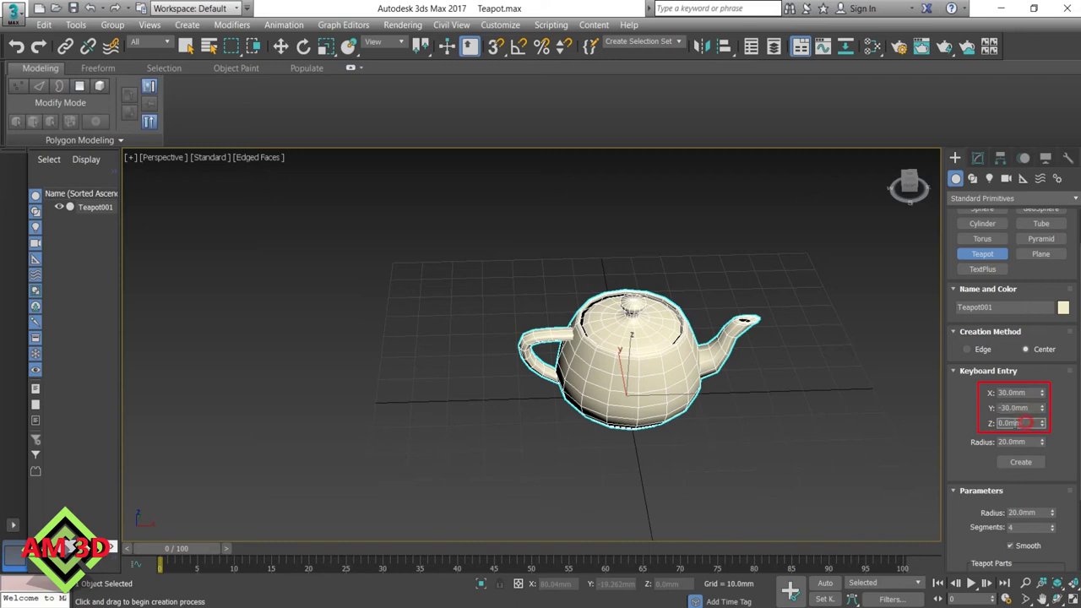
{"action": "type", "text": "20"}
{"action": "left_click", "coordinate": [1020, 462]}
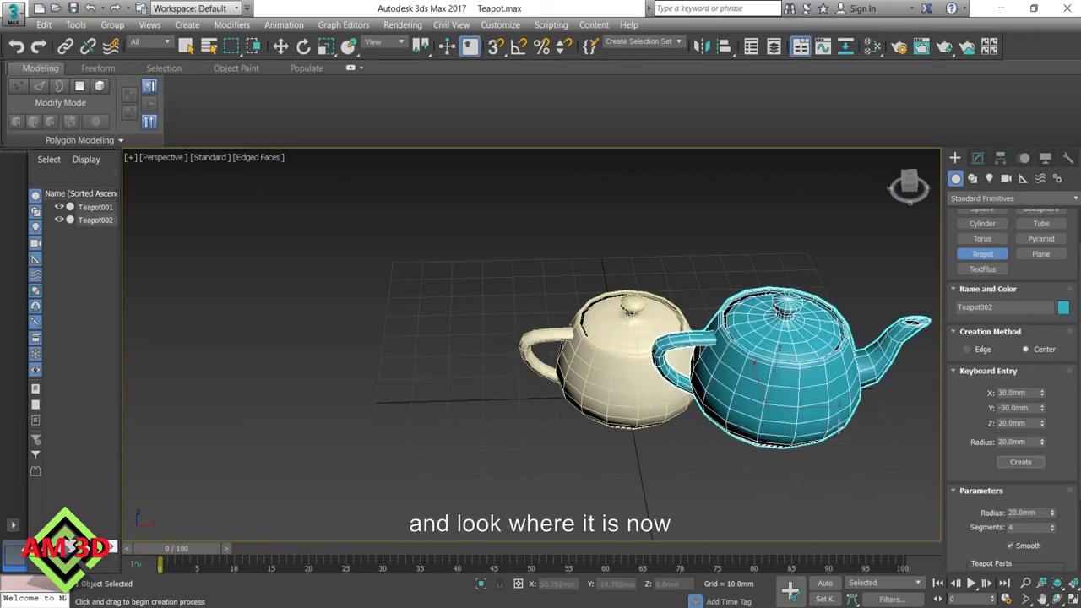
Shrink the blue teapot's radius to 10 mm.
{"action": "mouse_move", "coordinate": [743, 419]}
{"action": "middle_mouse_down", "text": "alt"}
{"action": "mouse_move", "coordinate": [763, 386]}
{"action": "mouse_move", "coordinate": [766, 421]}
{"action": "middle_mouse_up", "text": "alt"}
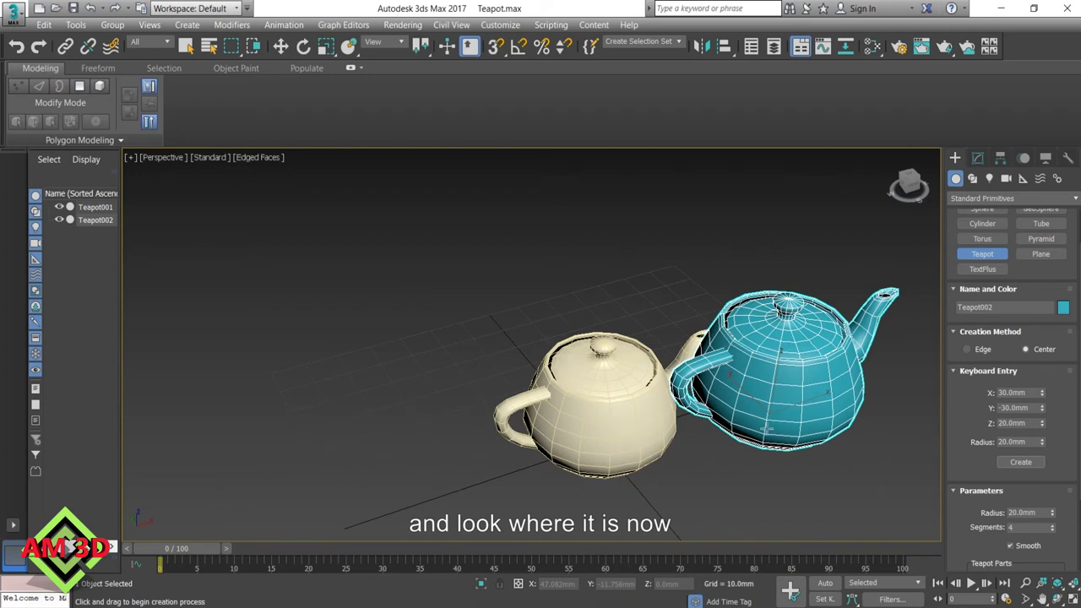
{"action": "scroll", "coordinate": [744, 452], "scroll_direction": "down", "scroll_amount": 3}
{"action": "middle_click_drag", "start_coordinate": [744, 452], "coordinate": [719, 434]}
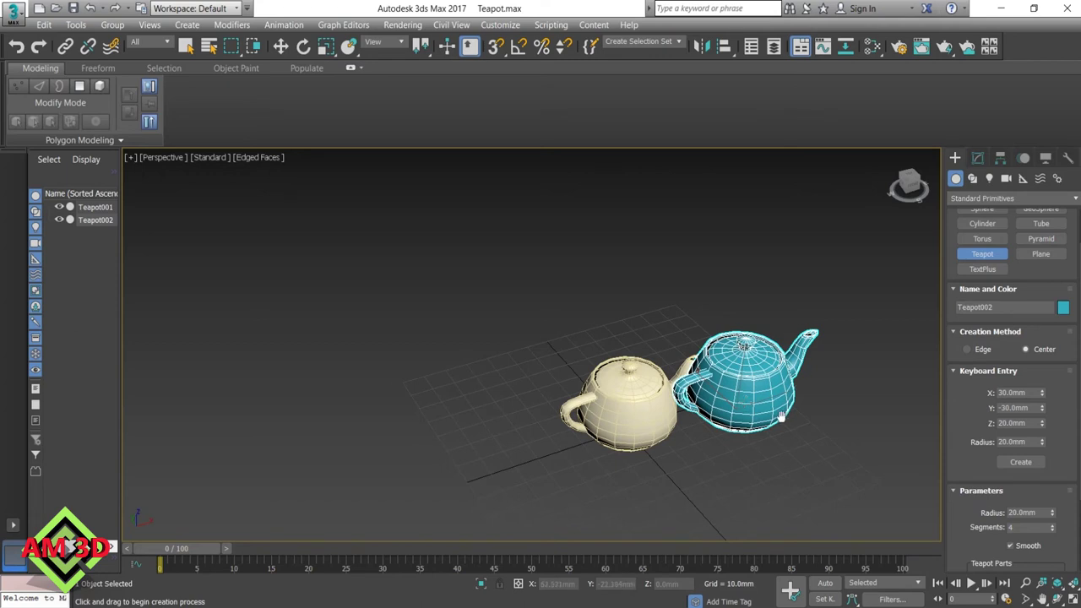
{"action": "middle_click_drag", "start_coordinate": [781, 415], "coordinate": [767, 410]}
{"action": "left_click_drag", "start_coordinate": [1068, 512], "coordinate": [1047, 397]}
{"action": "double_click", "coordinate": [1022, 408]}
{"action": "type", "text": "10"}
{"action": "key", "text": "Return"}
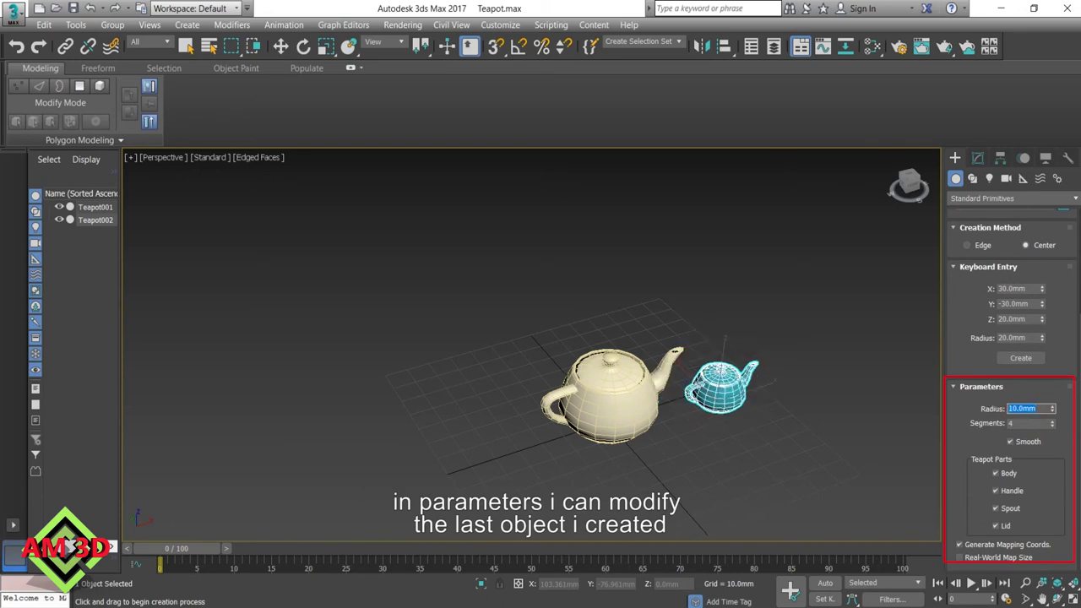
Adjust the blue teapot's segment count up and down with the spinner.
{"action": "scroll", "coordinate": [764, 411], "scroll_direction": "up", "scroll_amount": 2}
{"action": "scroll", "coordinate": [765, 411], "scroll_direction": "up", "scroll_amount": 3}
{"action": "left_click", "coordinate": [1052, 421]}
{"action": "left_click", "coordinate": [1052, 421]}
{"action": "left_click", "coordinate": [1052, 420]}
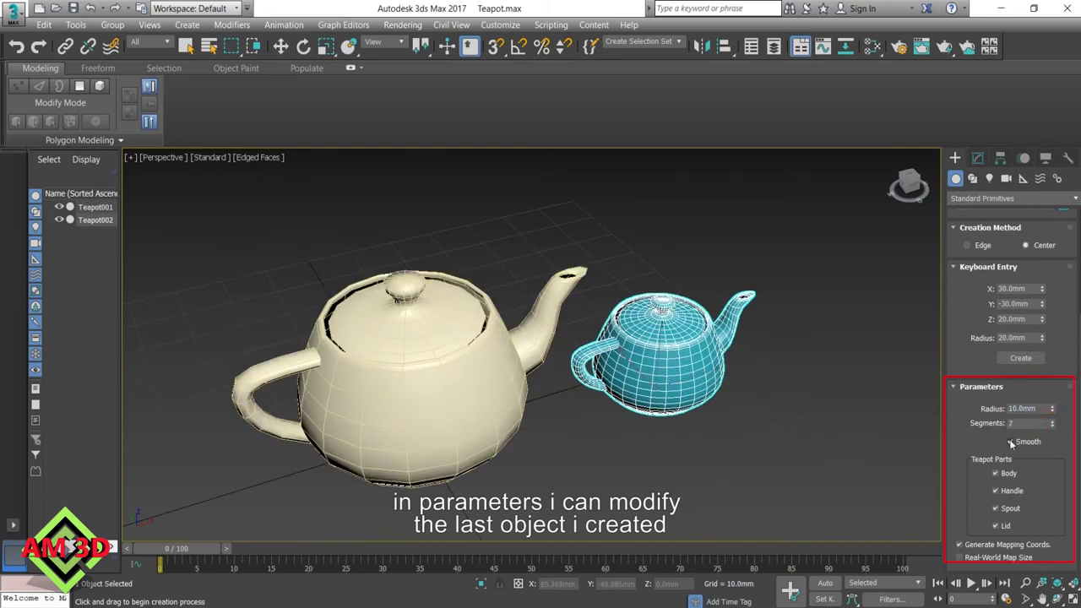
{"action": "right_click", "coordinate": [1053, 424]}
{"action": "left_click", "coordinate": [1052, 421]}
Toggle the blue teapot's body, spout and lid, then delete it and exit creation.
{"action": "left_click", "coordinate": [995, 473]}
{"action": "left_click", "coordinate": [994, 507]}
{"action": "left_click", "coordinate": [995, 525]}
{"action": "left_click", "coordinate": [995, 525]}
{"action": "left_click", "coordinate": [995, 473]}
{"action": "left_click", "coordinate": [995, 507]}
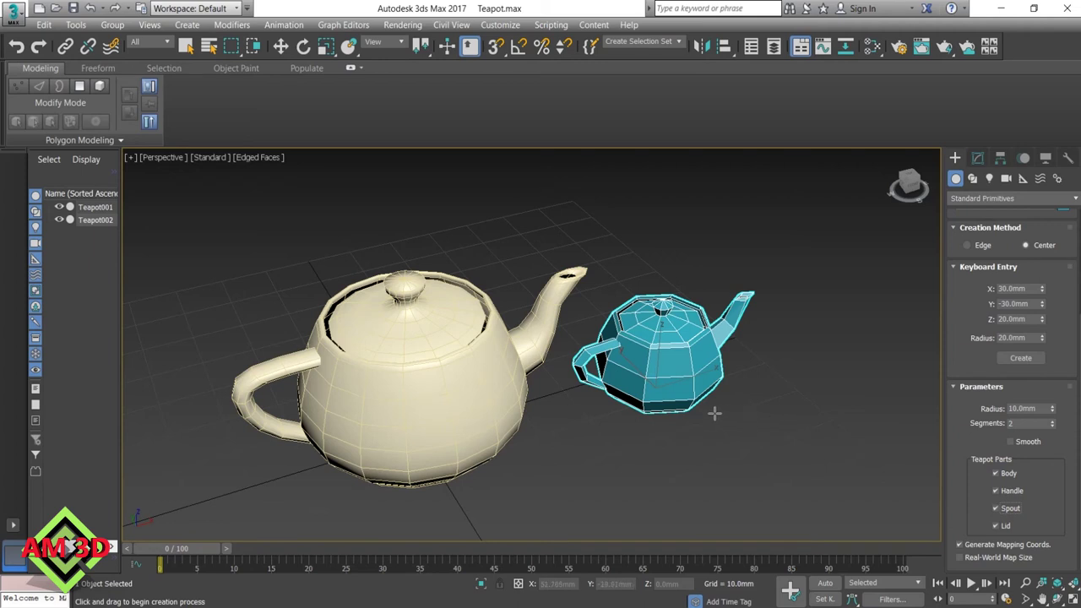
{"action": "key", "text": "Delete"}
{"action": "right_click", "coordinate": [632, 409]}
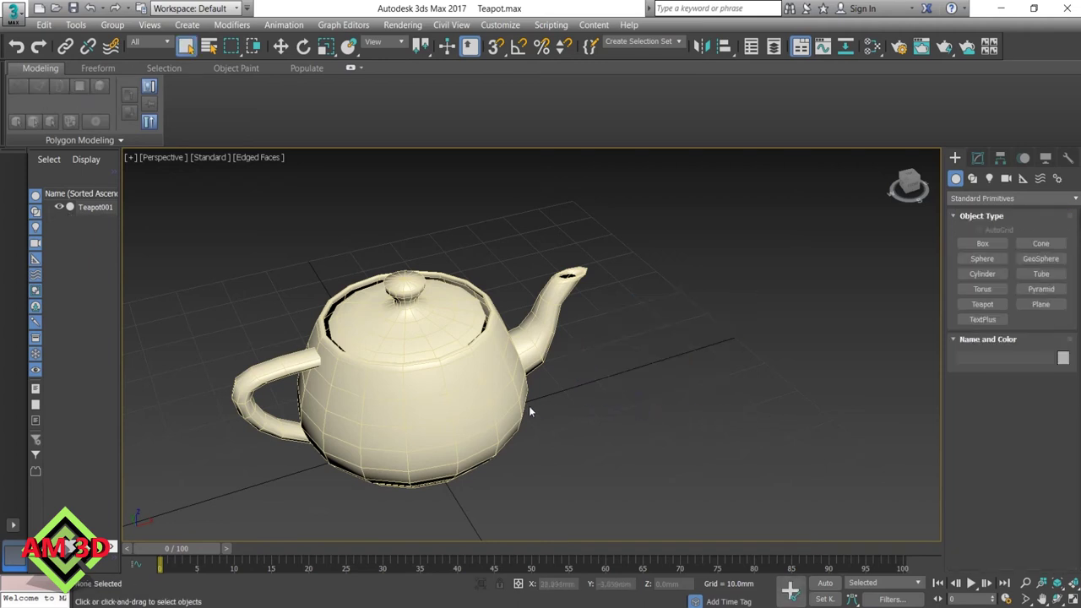
Select Teapot001 and set its radius to 50 mm in the Modify panel.
{"action": "mouse_move", "coordinate": [528, 410]}
{"action": "middle_mouse_down", "text": "alt"}
{"action": "mouse_move", "coordinate": [617, 385]}
{"action": "mouse_move", "coordinate": [596, 381]}
{"action": "mouse_move", "coordinate": [714, 391]}
{"action": "middle_mouse_up", "text": "alt"}
{"action": "left_click", "coordinate": [644, 367]}
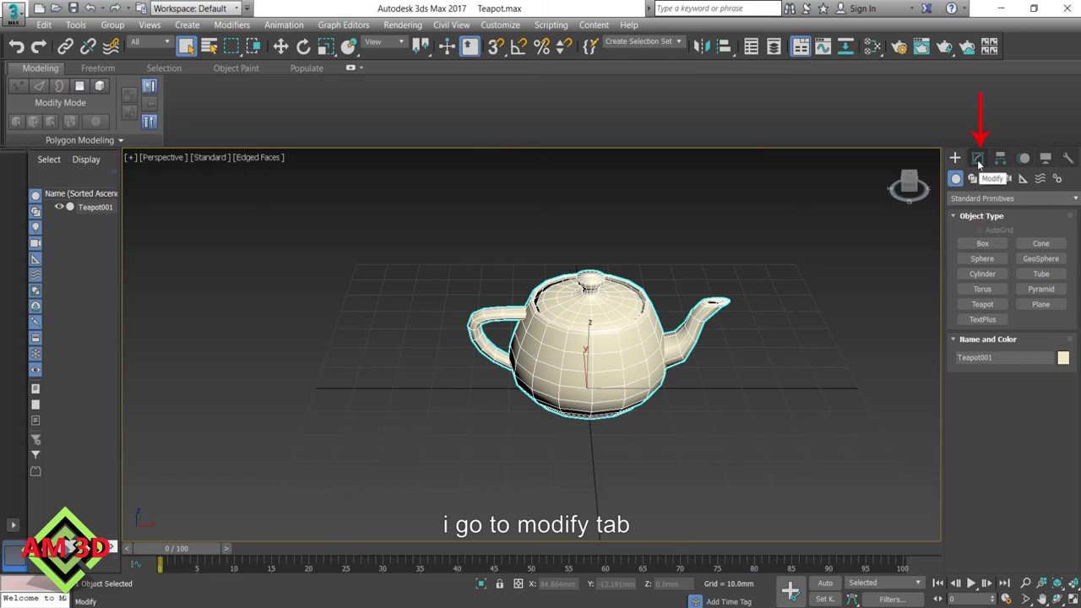
{"action": "left_click", "coordinate": [977, 159]}
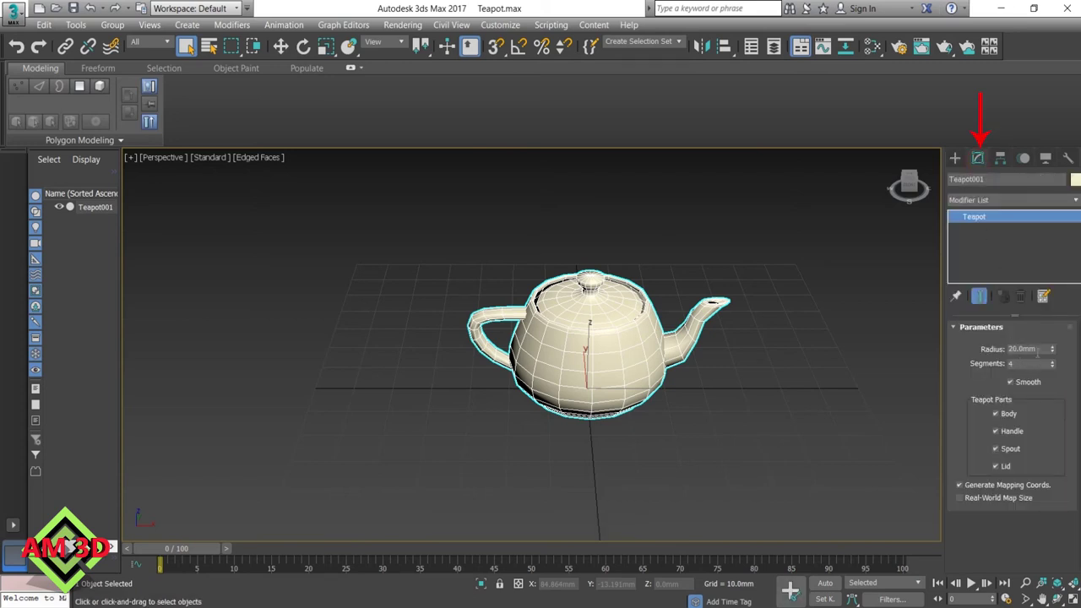
{"action": "type", "text": "50"}
{"action": "key", "text": "Return"}
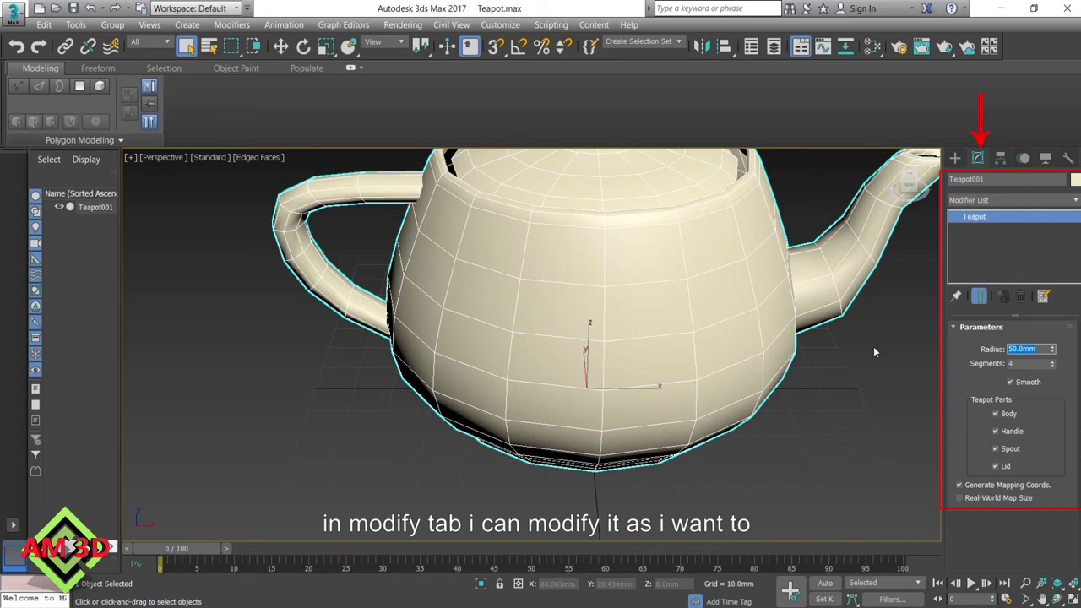
Turn off smoothing and lower the segment count for a faceted look.
{"action": "left_click", "coordinate": [1011, 382]}
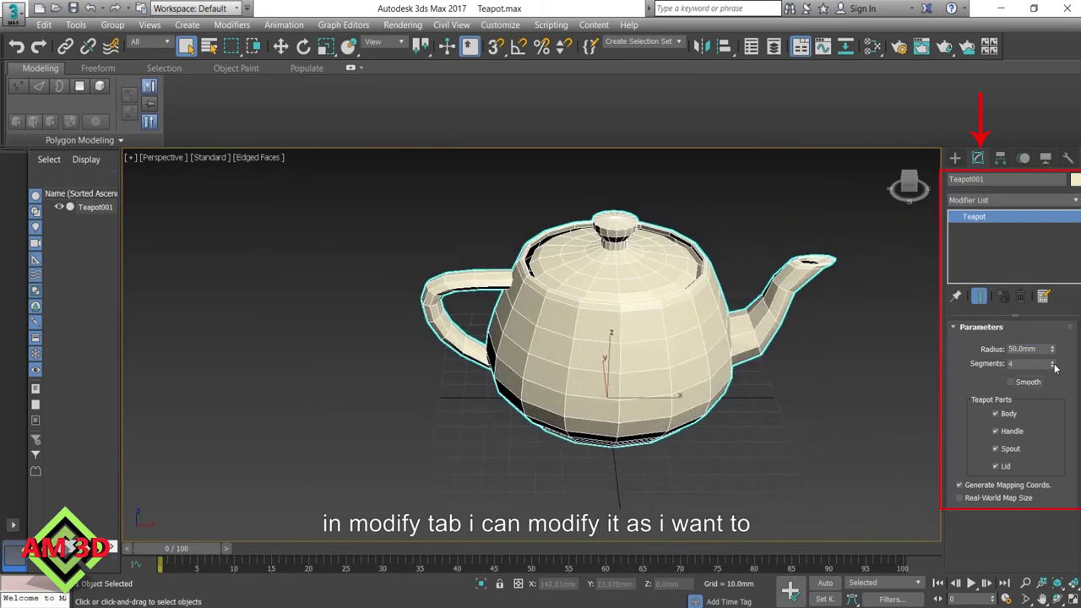
{"action": "left_click", "coordinate": [1052, 362]}
{"action": "left_click", "coordinate": [1053, 362]}
{"action": "left_click", "coordinate": [1052, 366]}
{"action": "left_click", "coordinate": [1052, 366]}
{"action": "left_click", "coordinate": [1052, 366]}
{"action": "left_click", "coordinate": [1052, 367]}
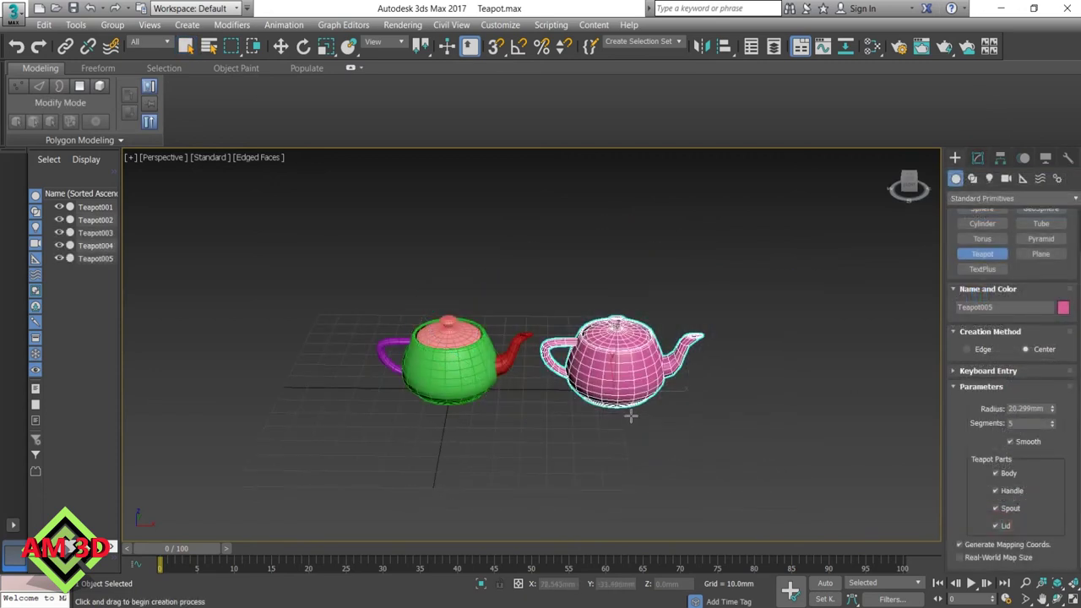
Change the pink Teapot005's object colour to cyan.
{"action": "right_click", "coordinate": [695, 427]}
{"action": "left_click", "coordinate": [709, 371]}
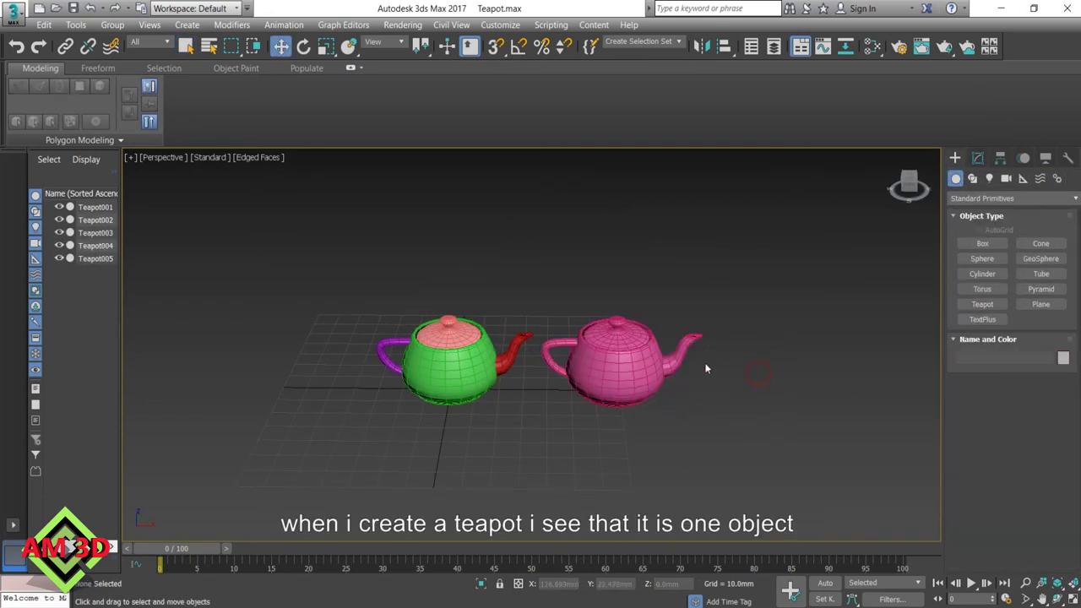
{"action": "left_click", "coordinate": [629, 346]}
{"action": "scroll", "coordinate": [629, 346], "scroll_direction": "up", "scroll_amount": 3}
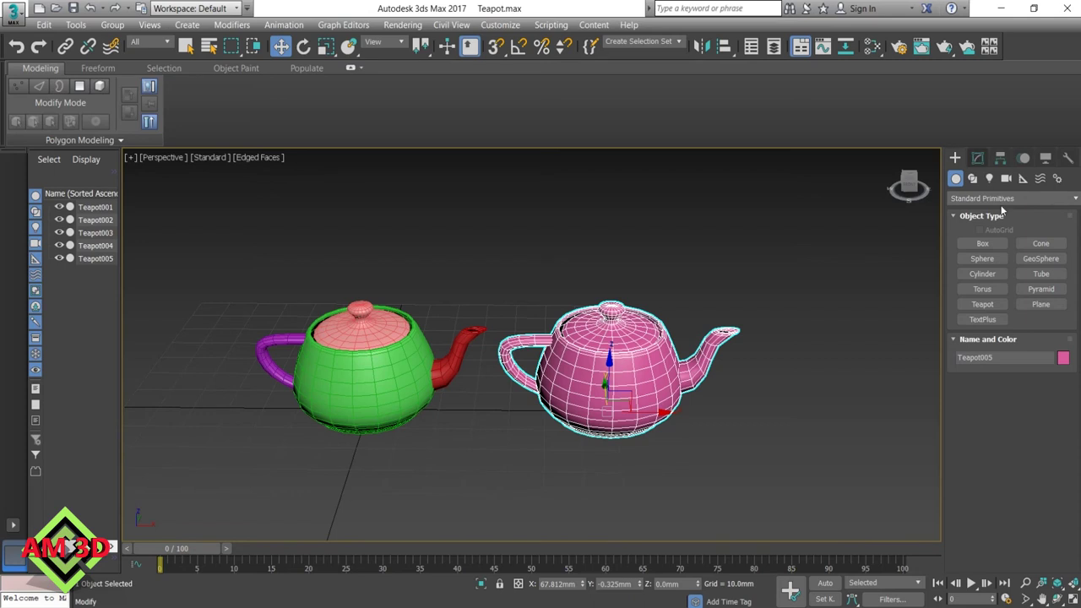
{"action": "left_click", "coordinate": [1064, 358]}
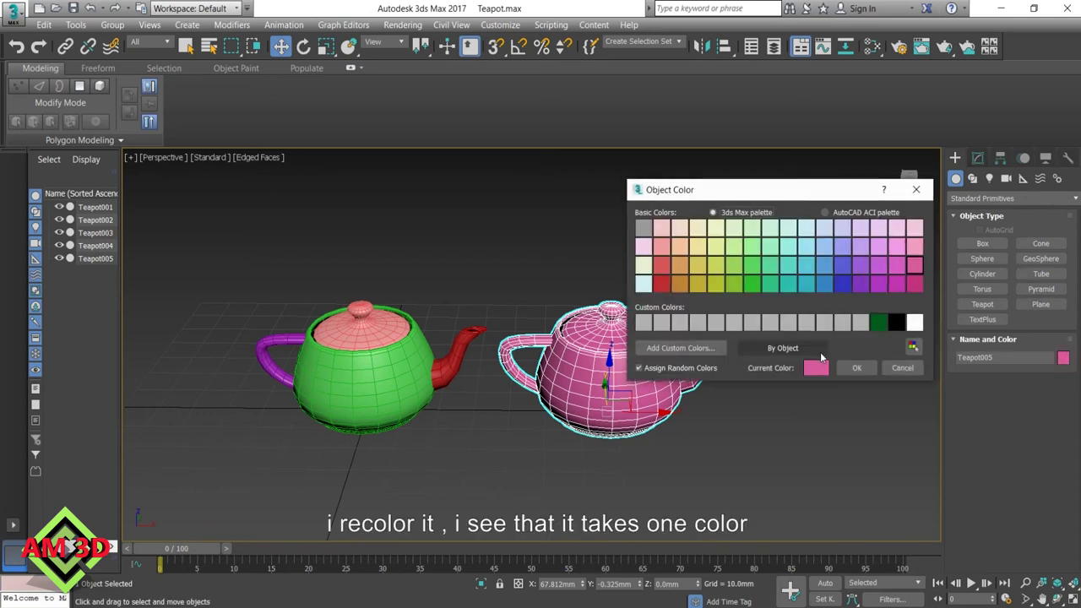
{"action": "left_click", "coordinate": [795, 267]}
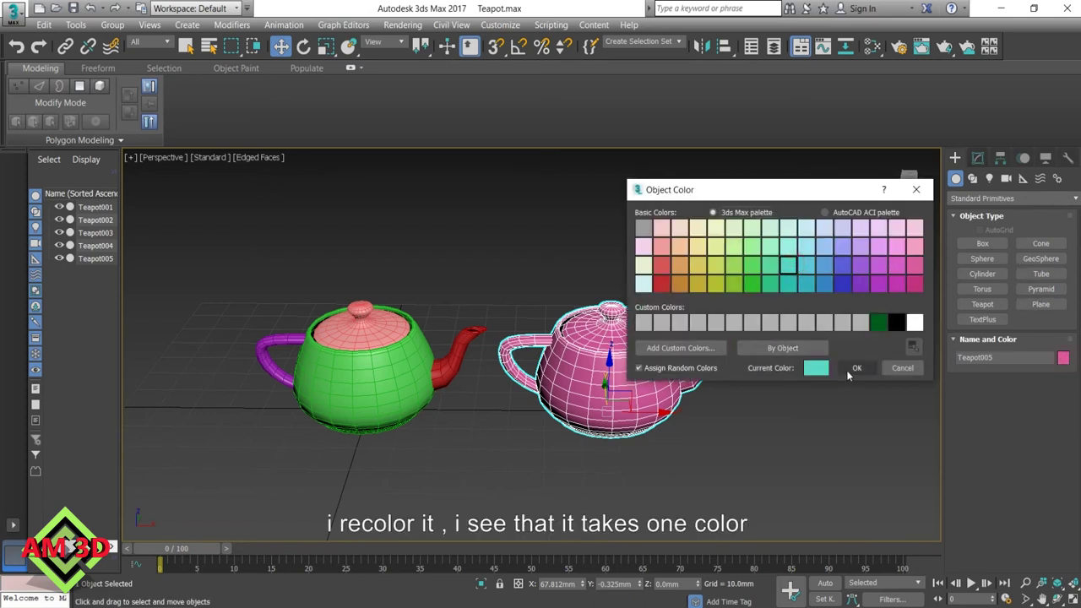
{"action": "left_click", "coordinate": [846, 370]}
{"action": "left_click", "coordinate": [776, 406]}
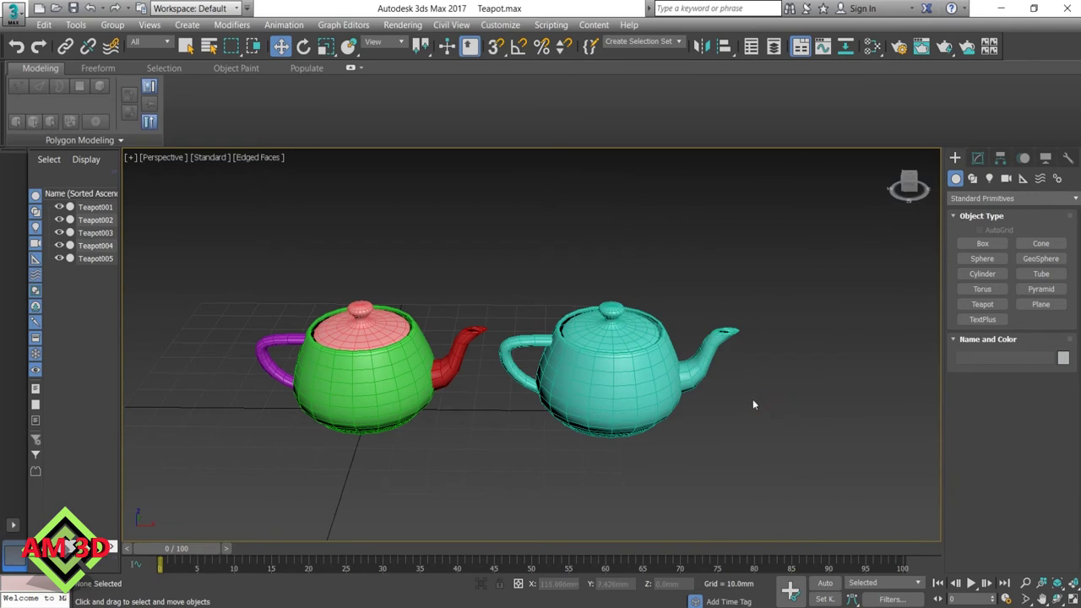
Select the multicoloured teapot's lid, spout and body as separate objects.
{"action": "middle_click_drag", "start_coordinate": [755, 398], "coordinate": [801, 403]}
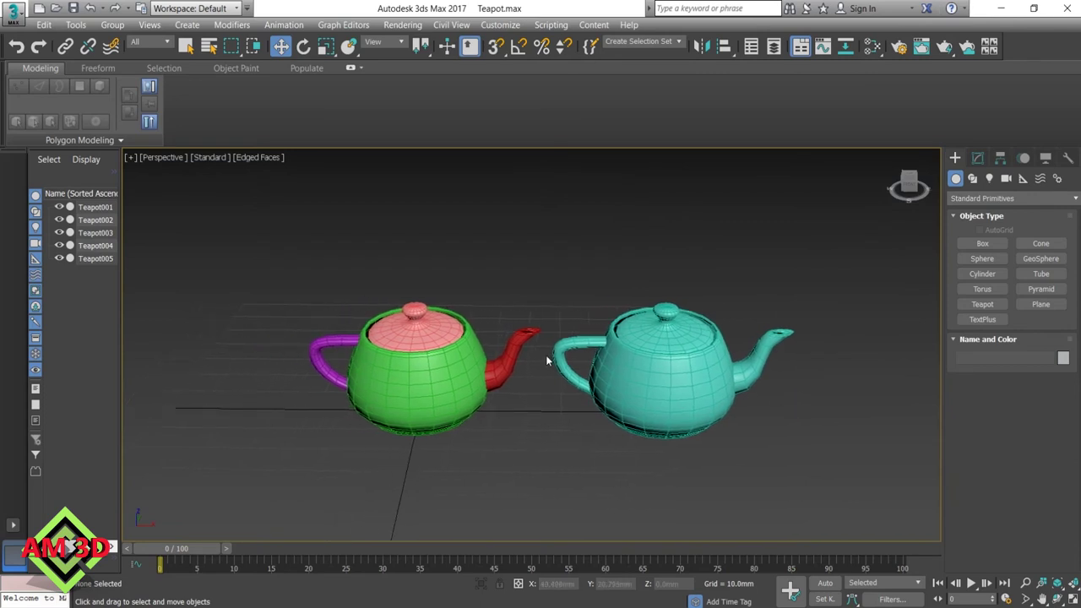
{"action": "left_click", "coordinate": [437, 332]}
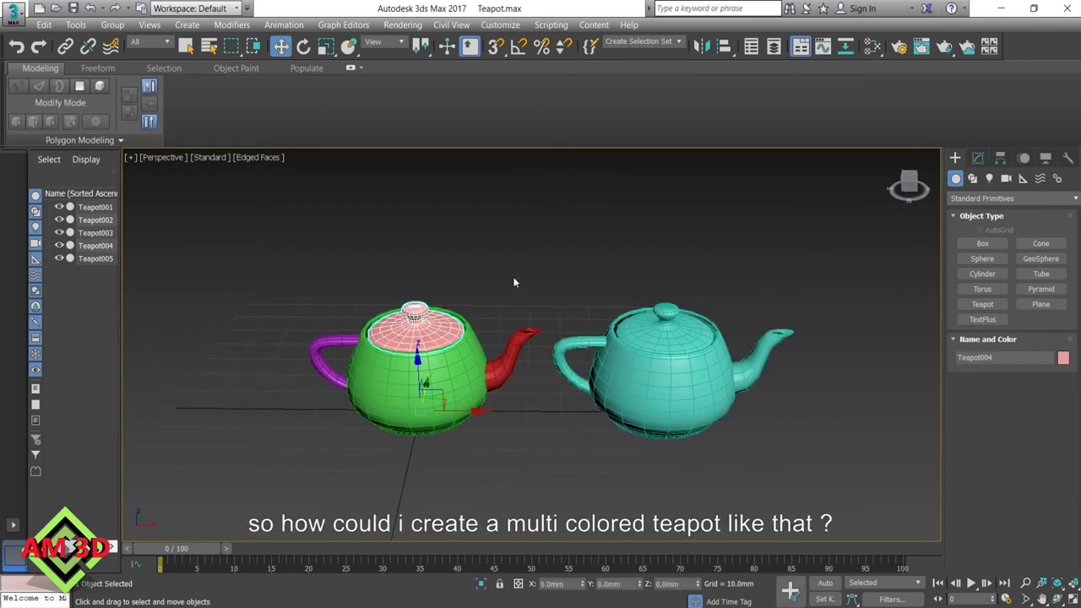
{"action": "left_click", "coordinate": [513, 282]}
{"action": "left_click", "coordinate": [515, 346]}
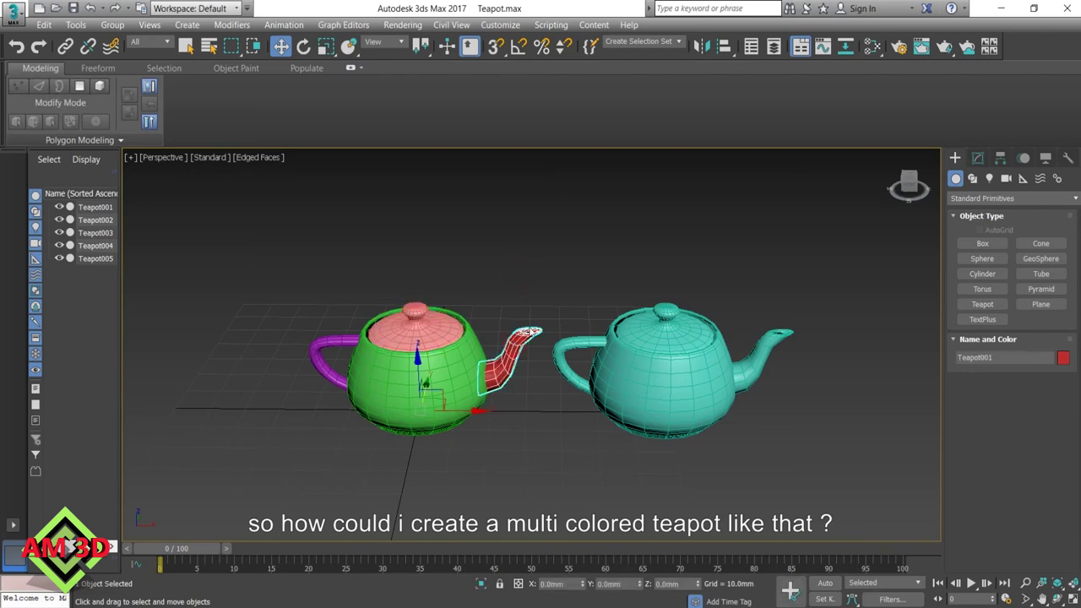
{"action": "left_click", "coordinate": [518, 304]}
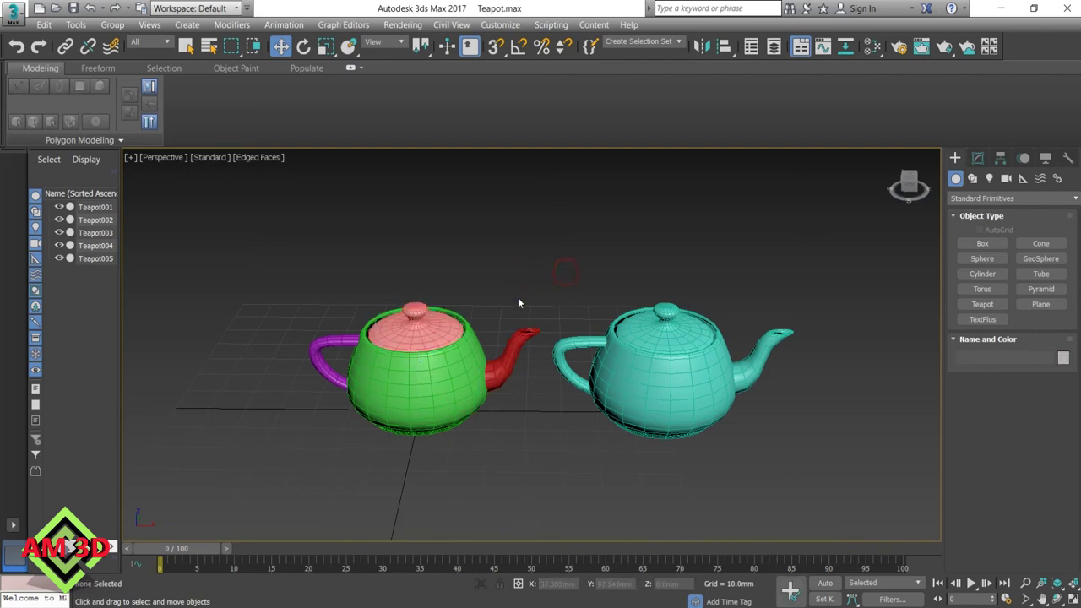
{"action": "left_click", "coordinate": [446, 351]}
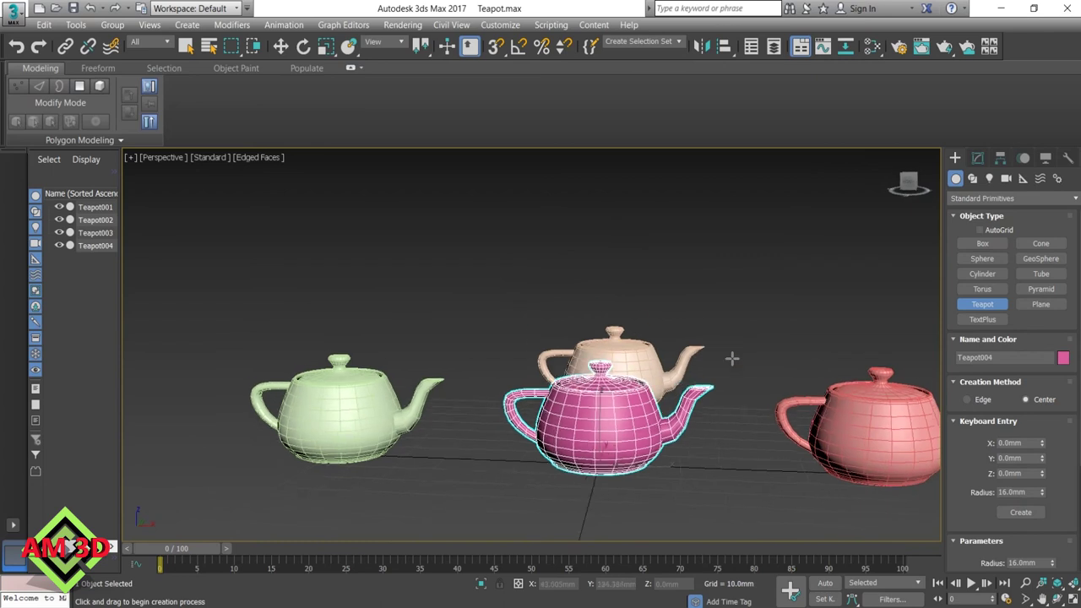
End teapot creation and select the coral Teapot002 to show its Modify parameters.
{"action": "middle_click_drag", "start_coordinate": [736, 366], "coordinate": [710, 357]}
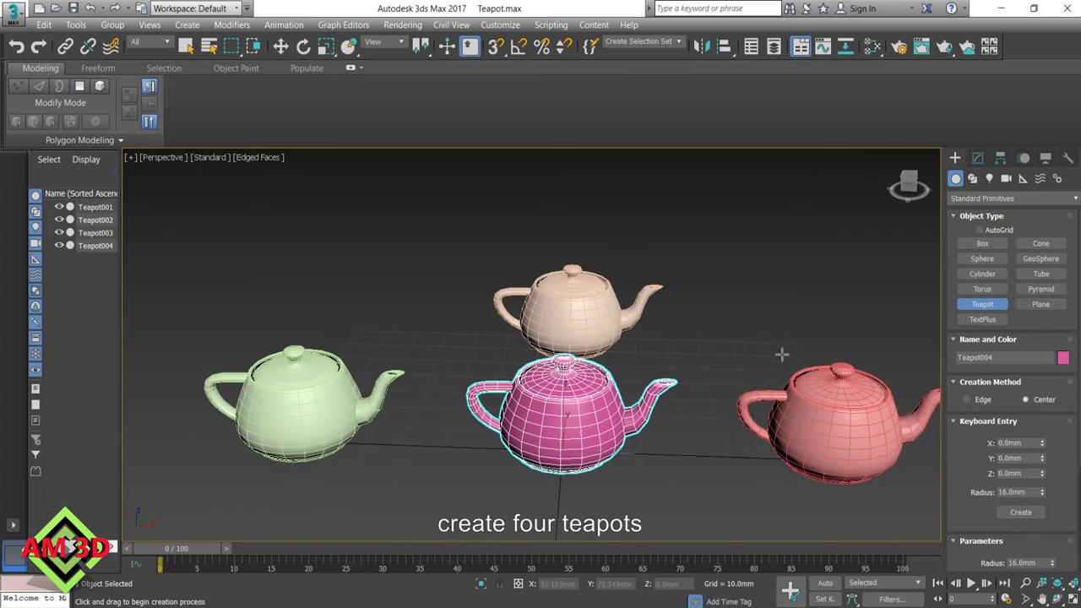
{"action": "right_click", "coordinate": [766, 331]}
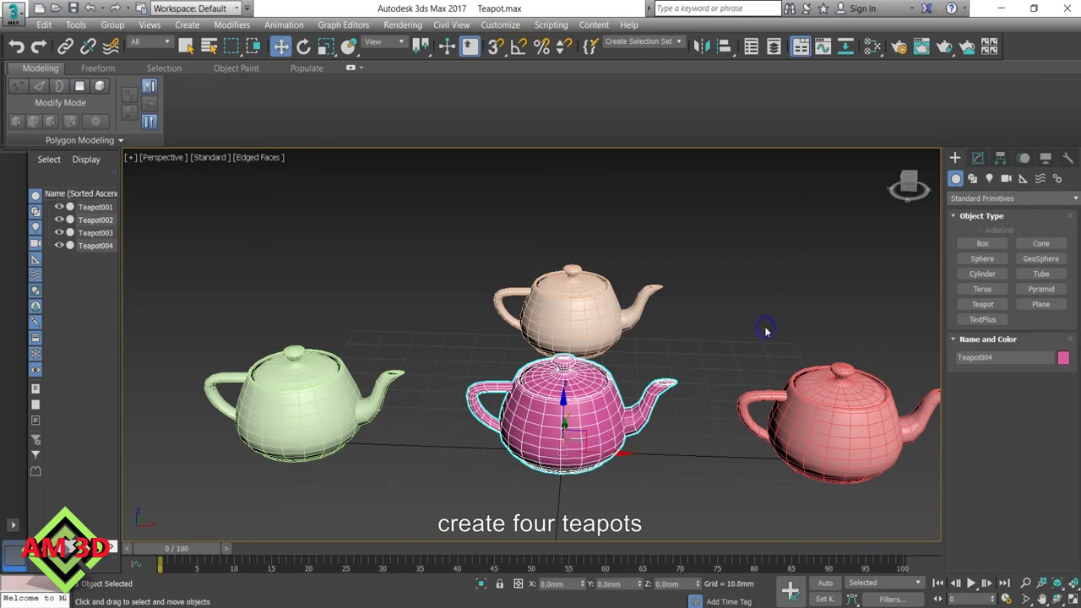
{"action": "left_click", "coordinate": [813, 377]}
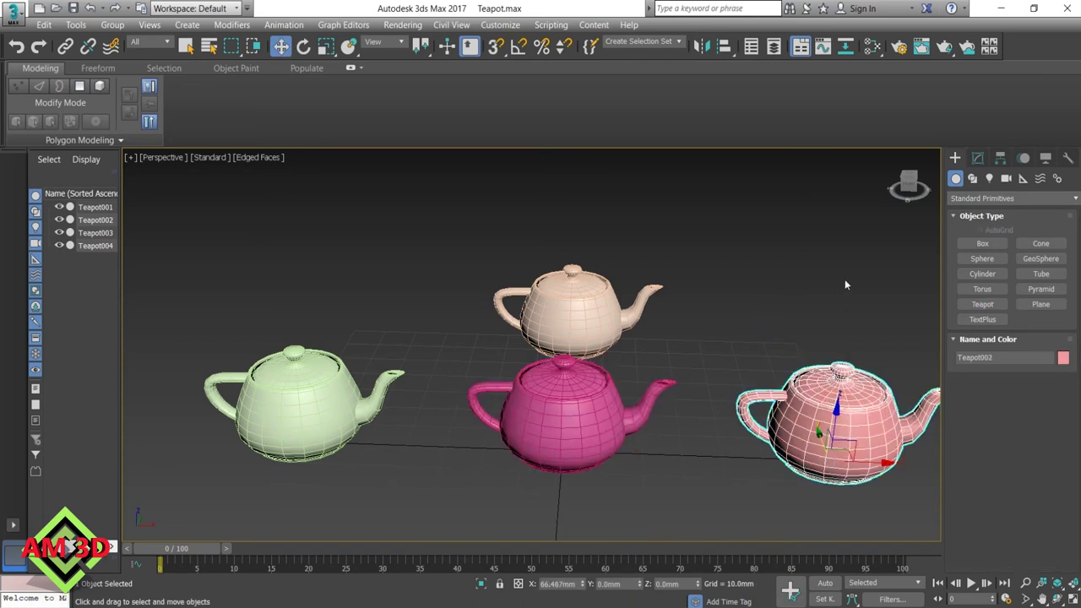
{"action": "left_click", "coordinate": [978, 159]}
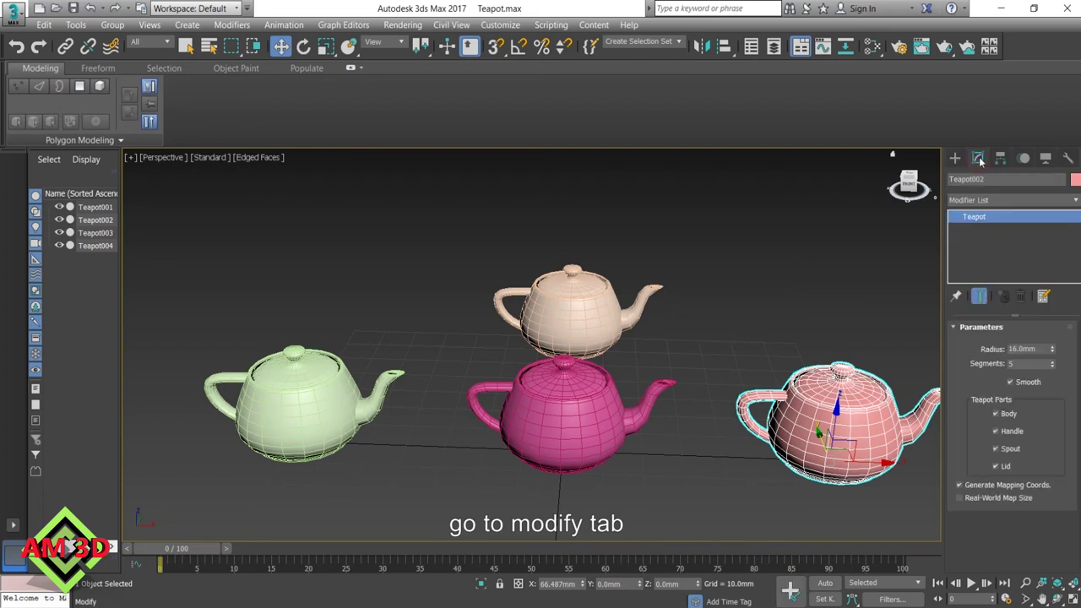
Reduce the coral teapot to only its handle.
{"action": "left_click", "coordinate": [997, 431]}
{"action": "left_click", "coordinate": [996, 448]}
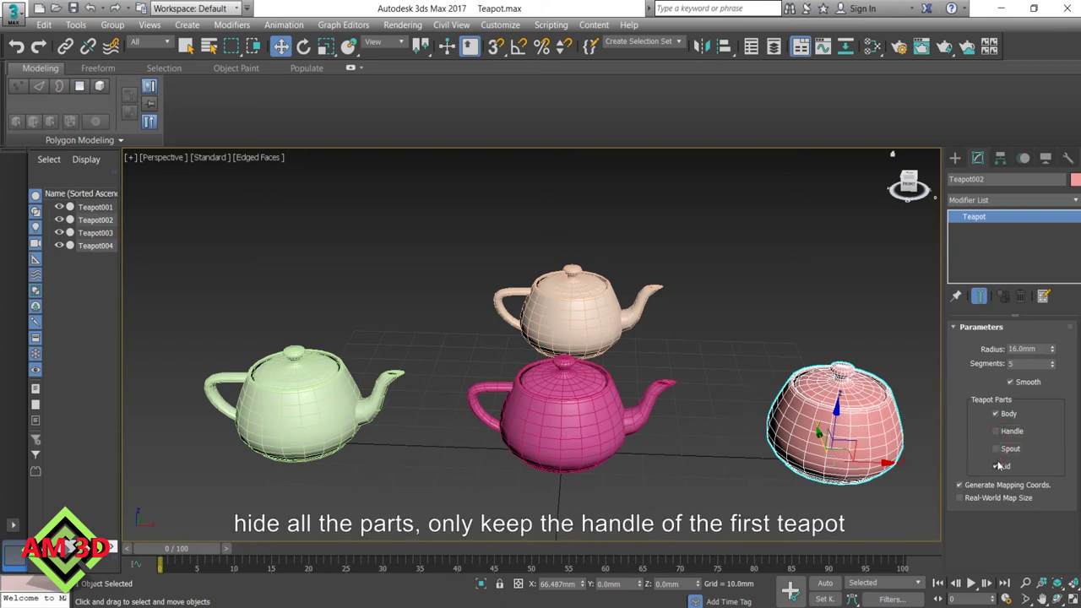
{"action": "left_click", "coordinate": [997, 467]}
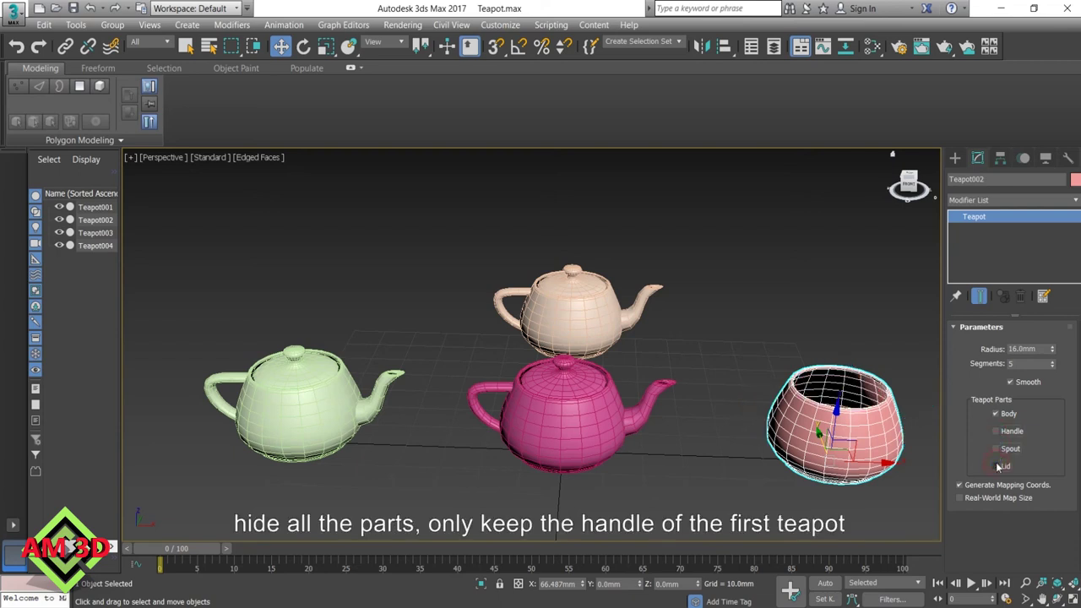
{"action": "left_click", "coordinate": [996, 414]}
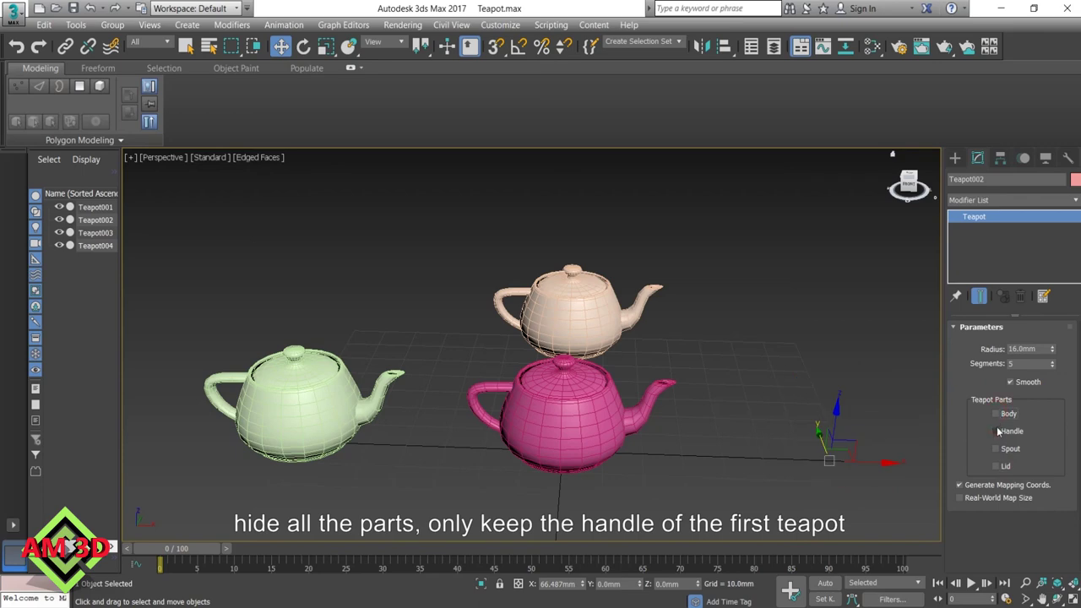
{"action": "left_click", "coordinate": [996, 431]}
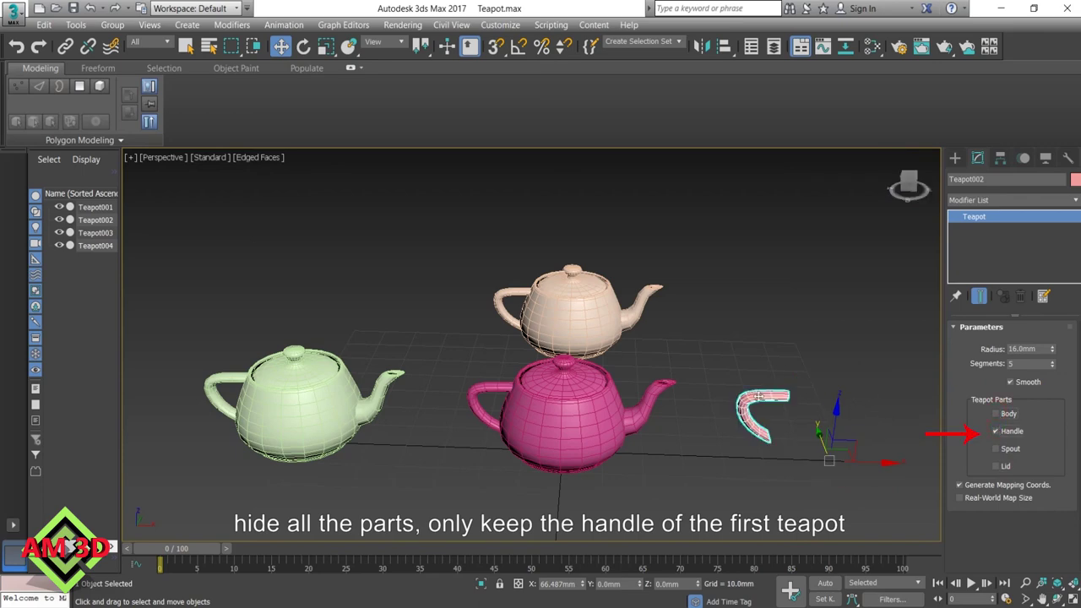
Reduce the pink middle teapot to only its body by hiding handle, spout and lid.
{"action": "left_click", "coordinate": [606, 409]}
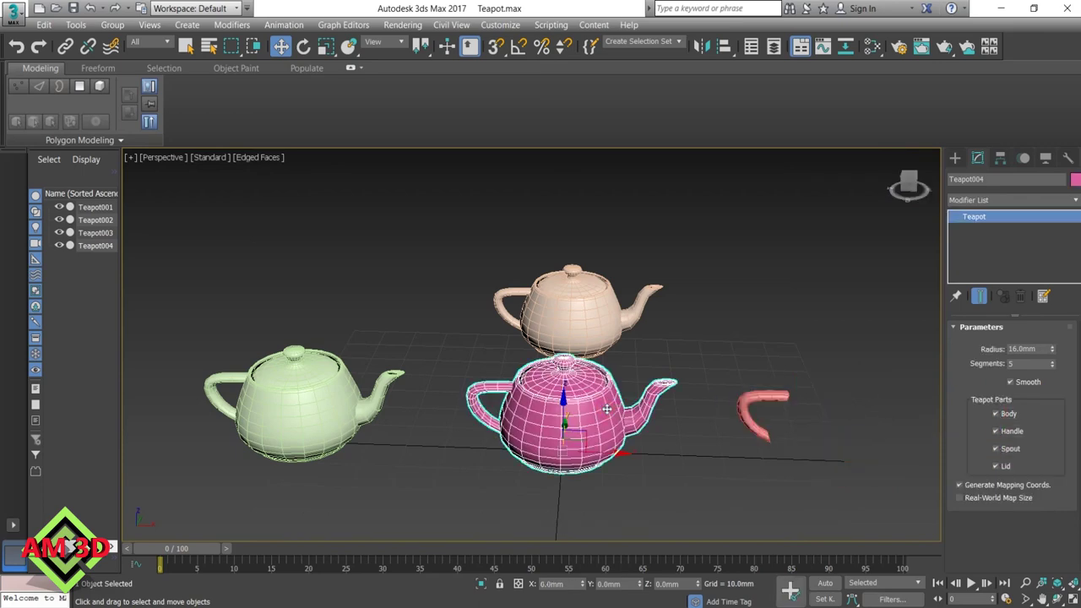
{"action": "left_click", "coordinate": [997, 432]}
{"action": "left_click", "coordinate": [995, 448]}
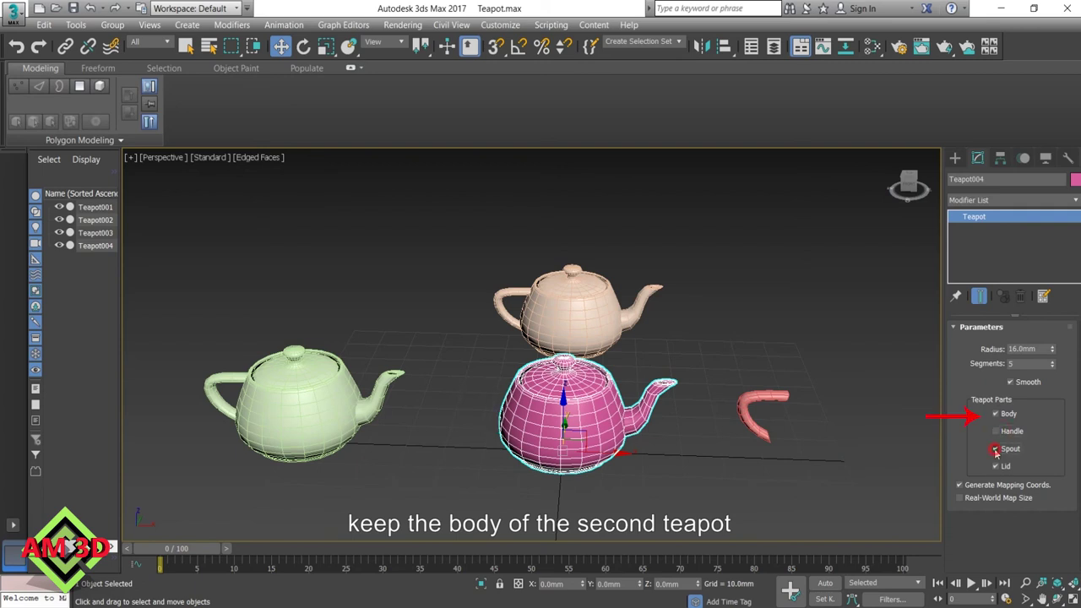
{"action": "left_click", "coordinate": [995, 466]}
Reduce the floating beige teapot to only its lid.
{"action": "left_click", "coordinate": [614, 328]}
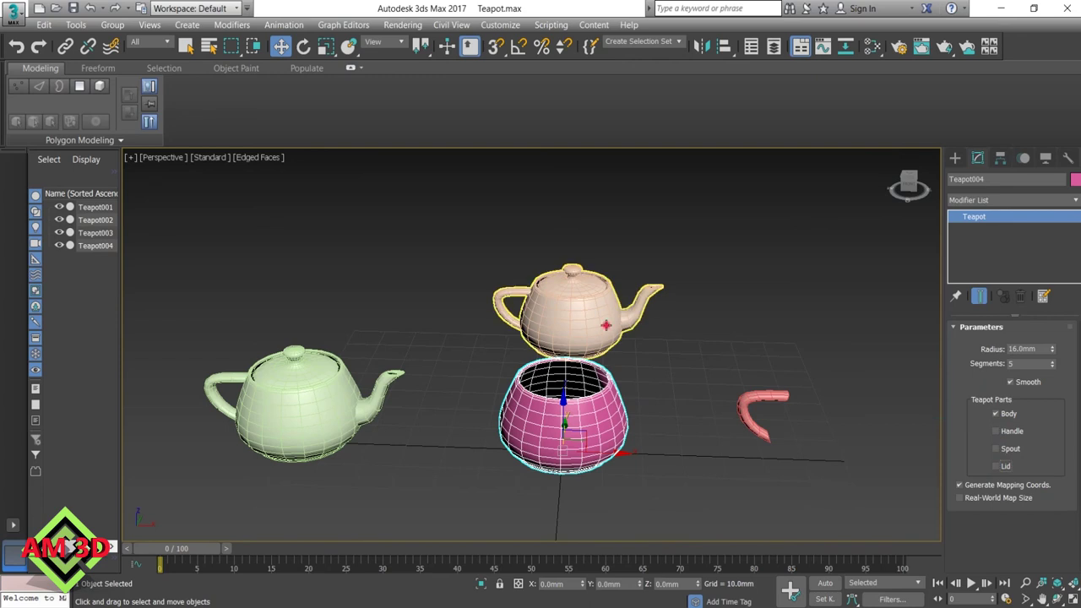
{"action": "left_click", "coordinate": [996, 414]}
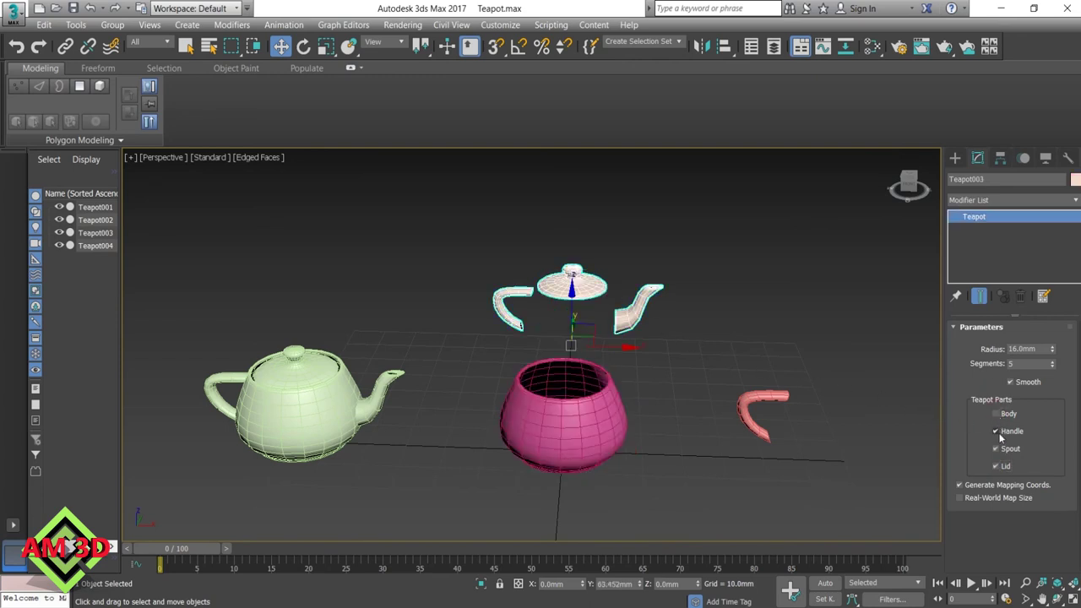
{"action": "left_click", "coordinate": [996, 432]}
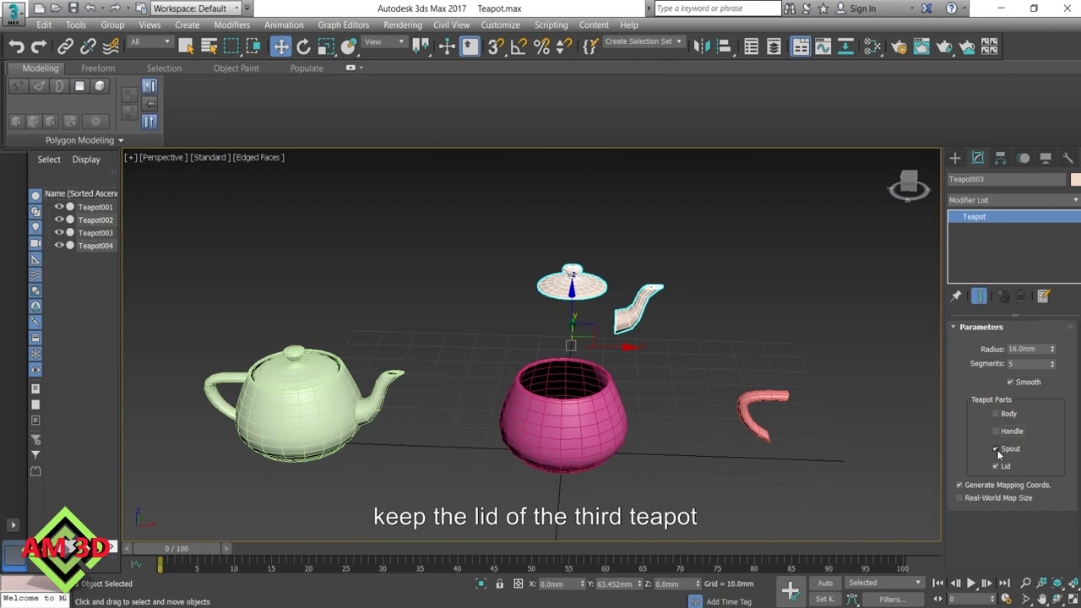
{"action": "left_click", "coordinate": [997, 449]}
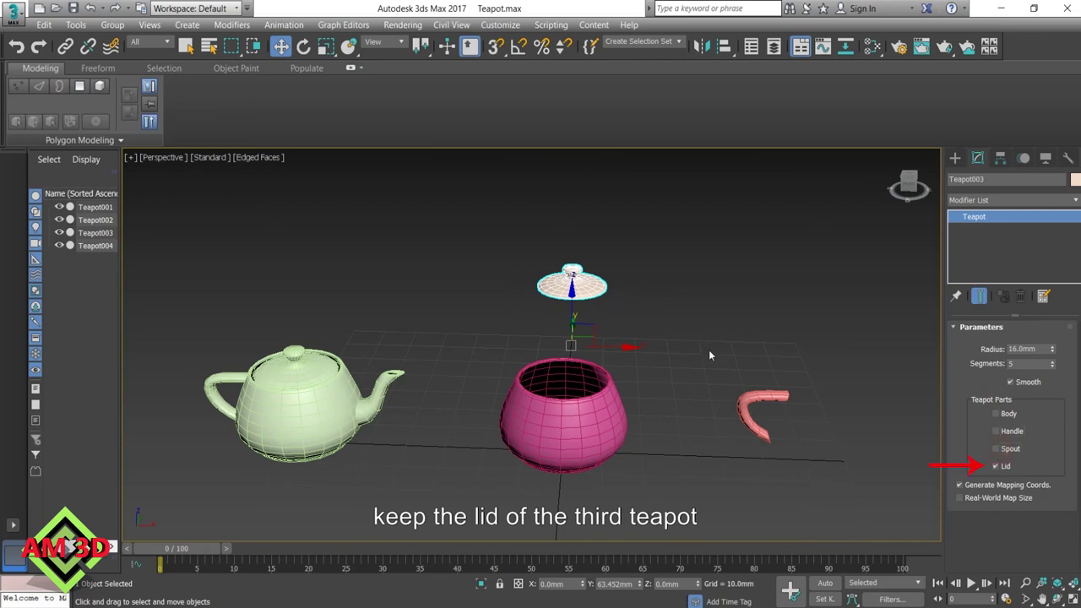
Reduce the left teapot to only its spout, then select all four parts.
{"action": "left_click", "coordinate": [327, 382]}
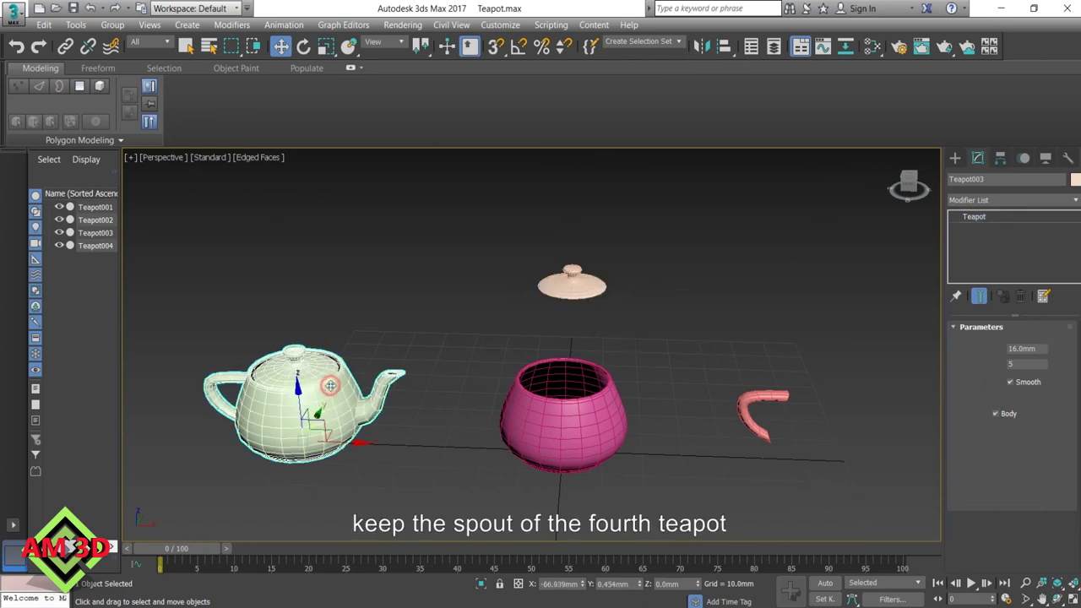
{"action": "left_click", "coordinate": [996, 413]}
{"action": "left_click", "coordinate": [996, 431]}
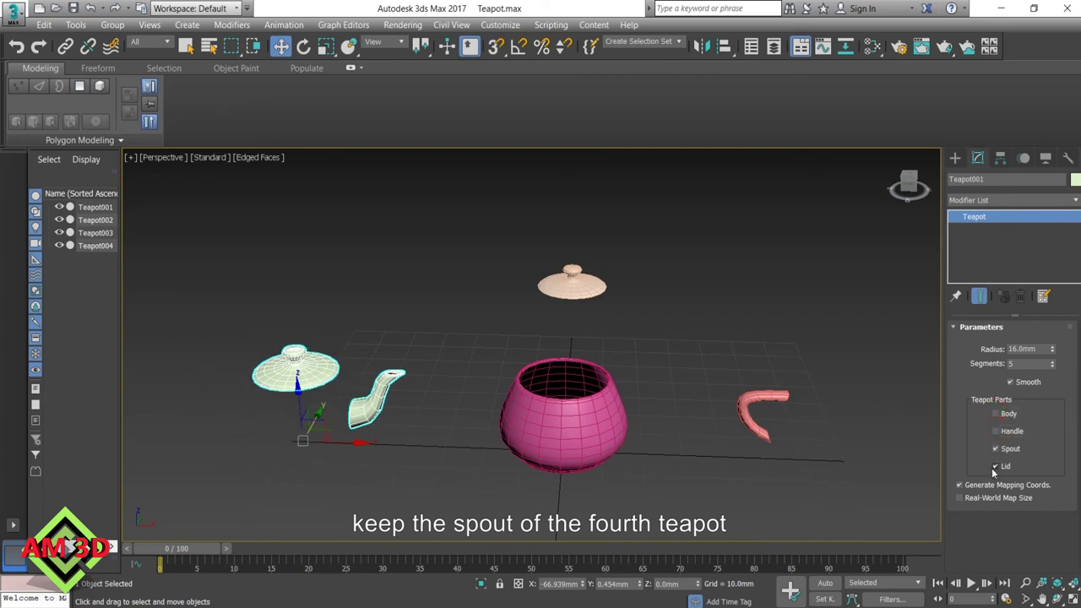
{"action": "left_click", "coordinate": [995, 466]}
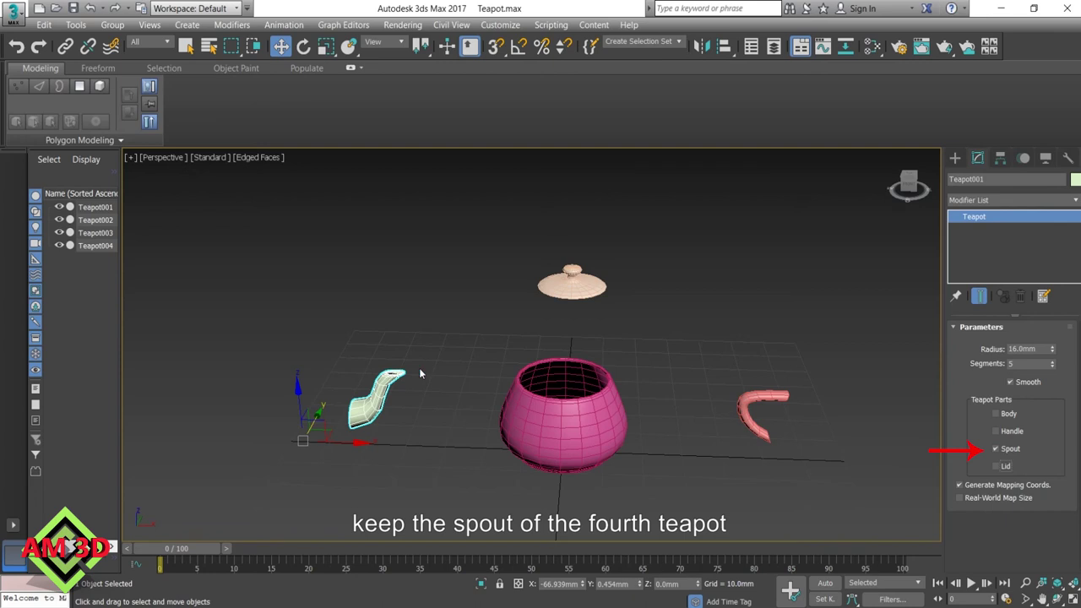
{"action": "mouse_move", "coordinate": [309, 229]}
{"action": "left_mouse_down"}
{"action": "mouse_move", "coordinate": [851, 488]}
{"action": "mouse_move", "coordinate": [841, 443]}
{"action": "left_mouse_up"}
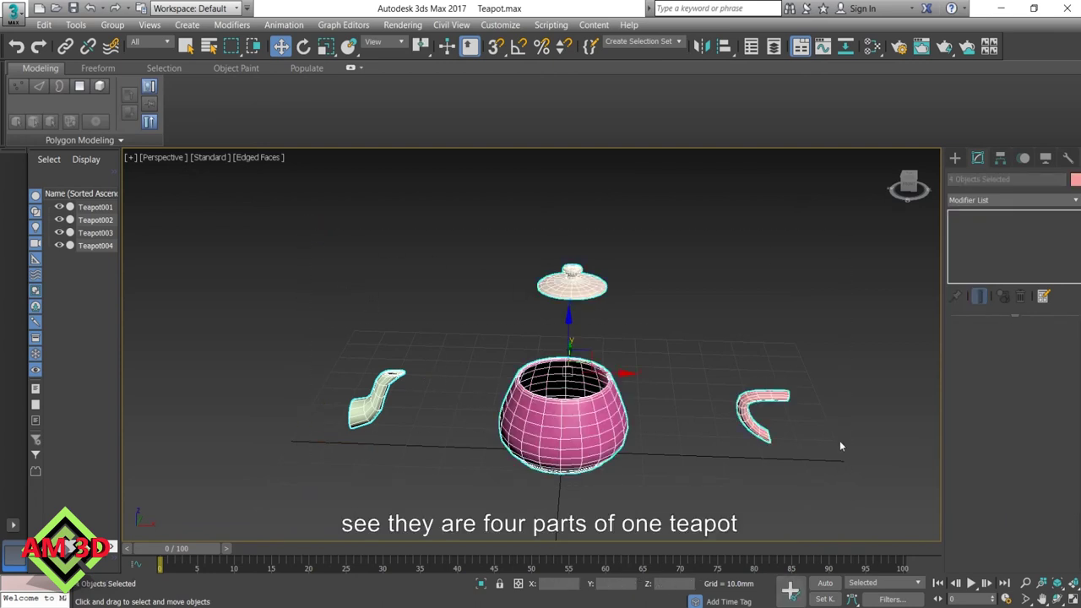
Zero the lid's Y position, the handle's X, and the spout's X and Y.
{"action": "left_click", "coordinate": [726, 309]}
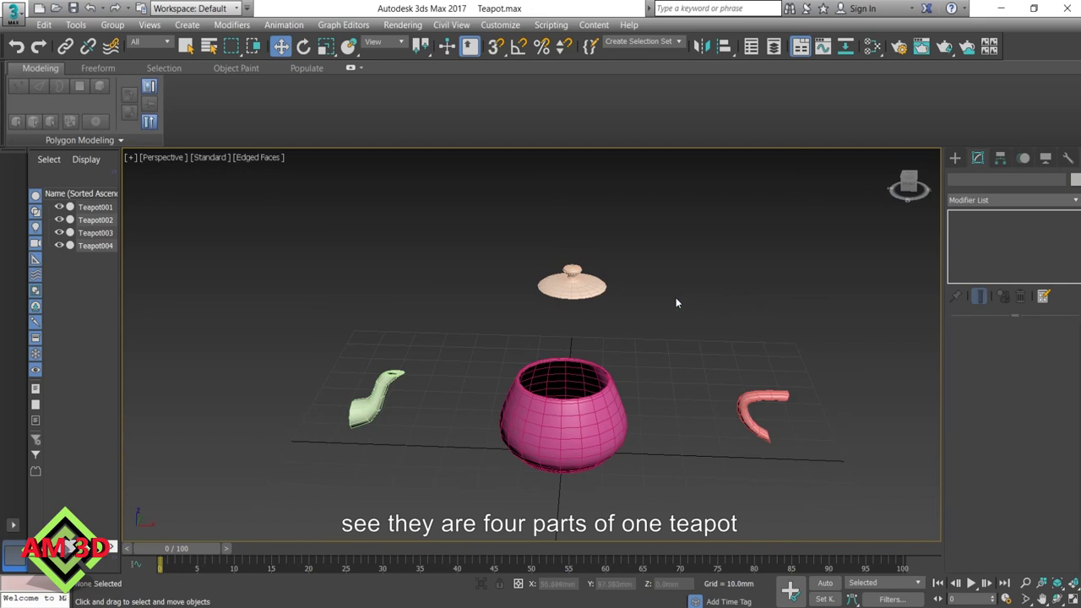
{"action": "left_click", "coordinate": [586, 281]}
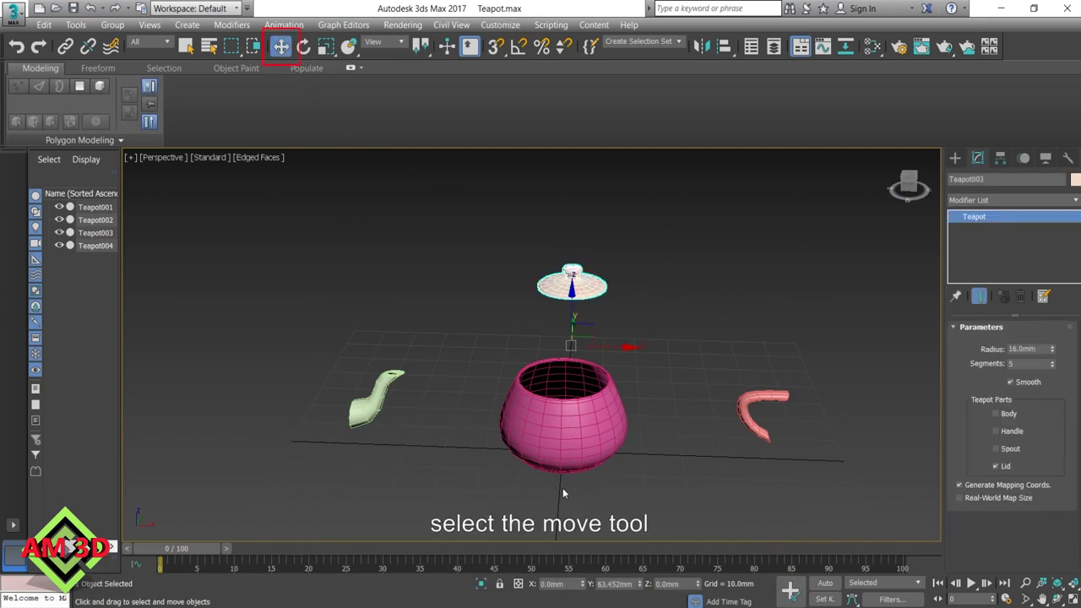
{"action": "right_click", "coordinate": [641, 583]}
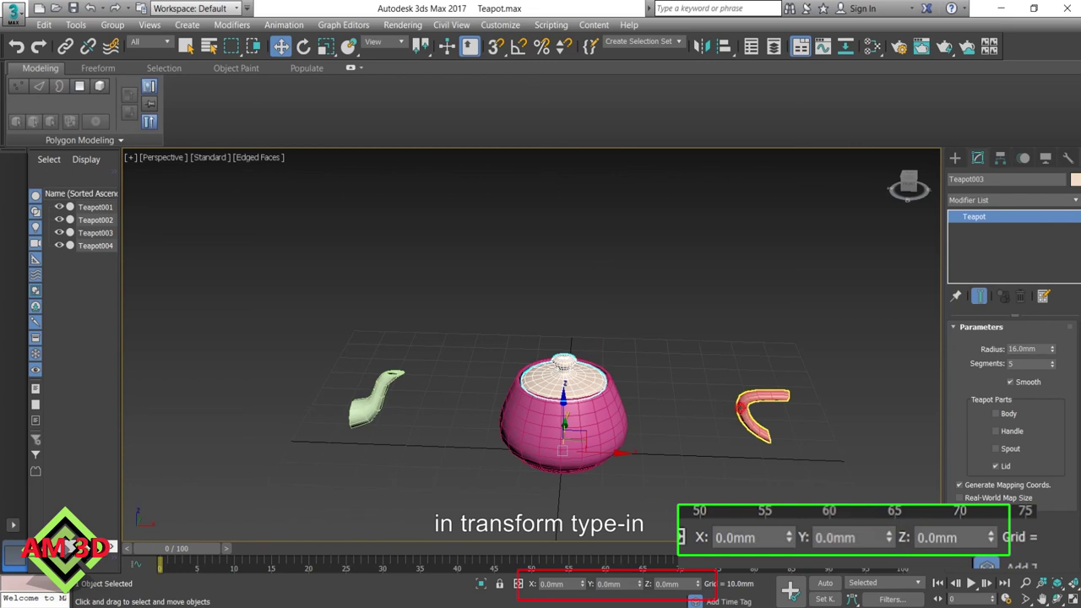
{"action": "left_click", "coordinate": [738, 413]}
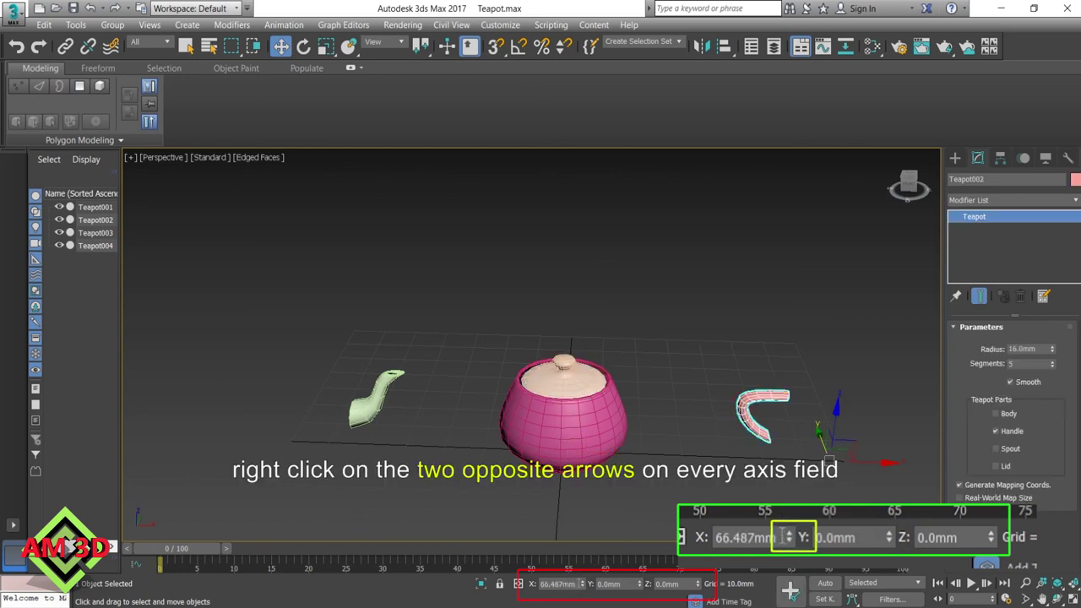
{"action": "right_click", "coordinate": [583, 587]}
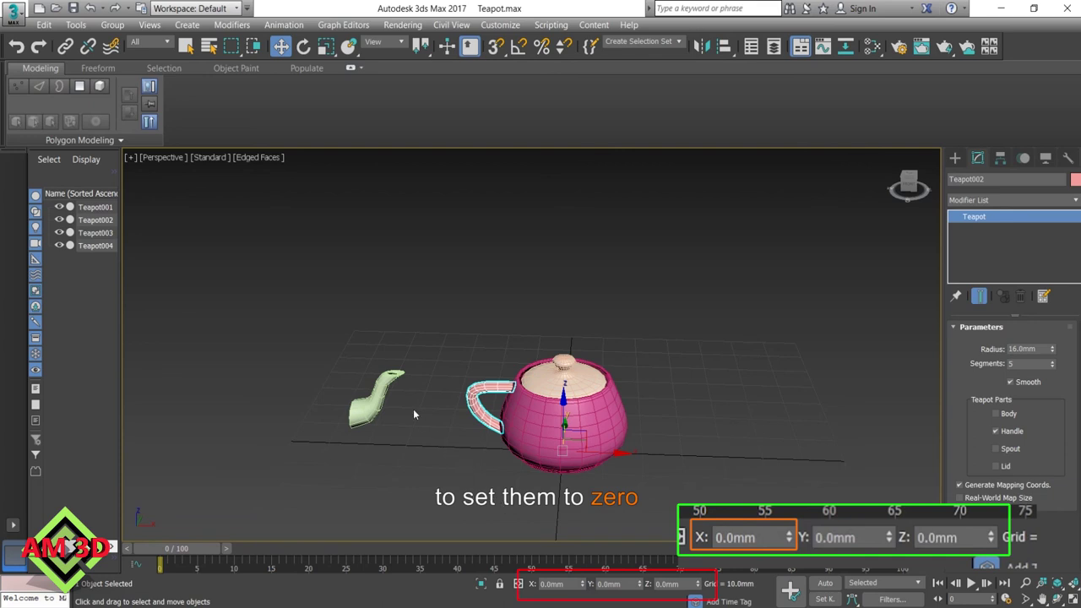
{"action": "left_click", "coordinate": [380, 397]}
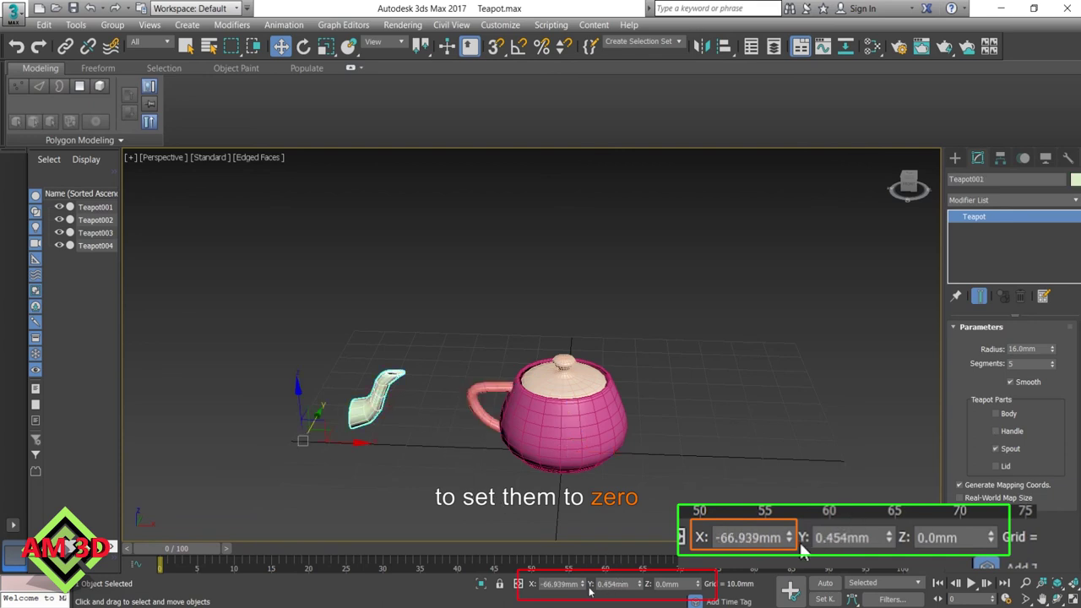
{"action": "right_click", "coordinate": [582, 587]}
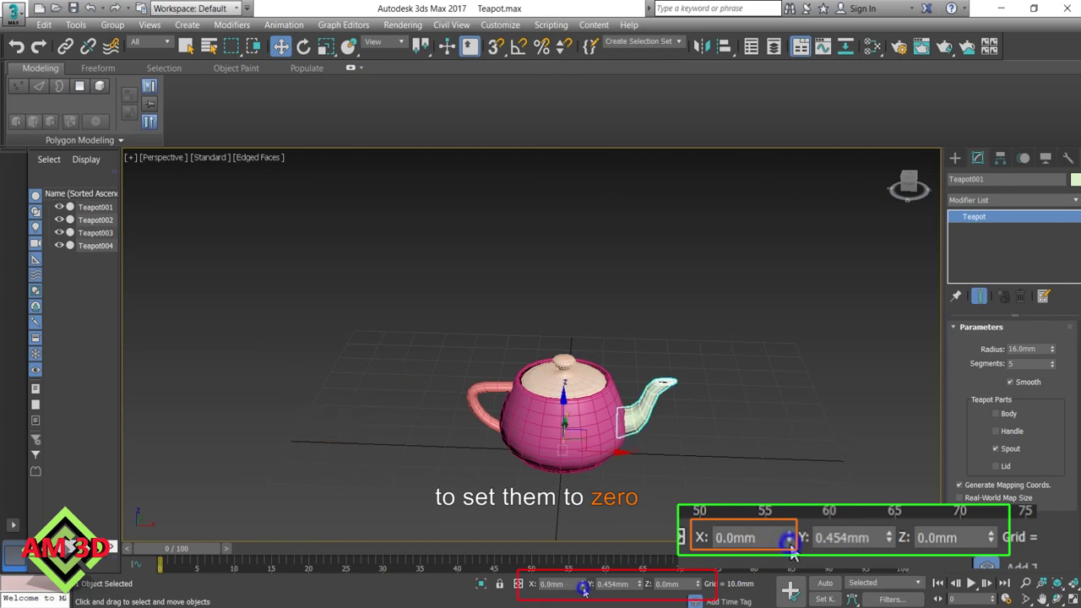
{"action": "right_click", "coordinate": [640, 586]}
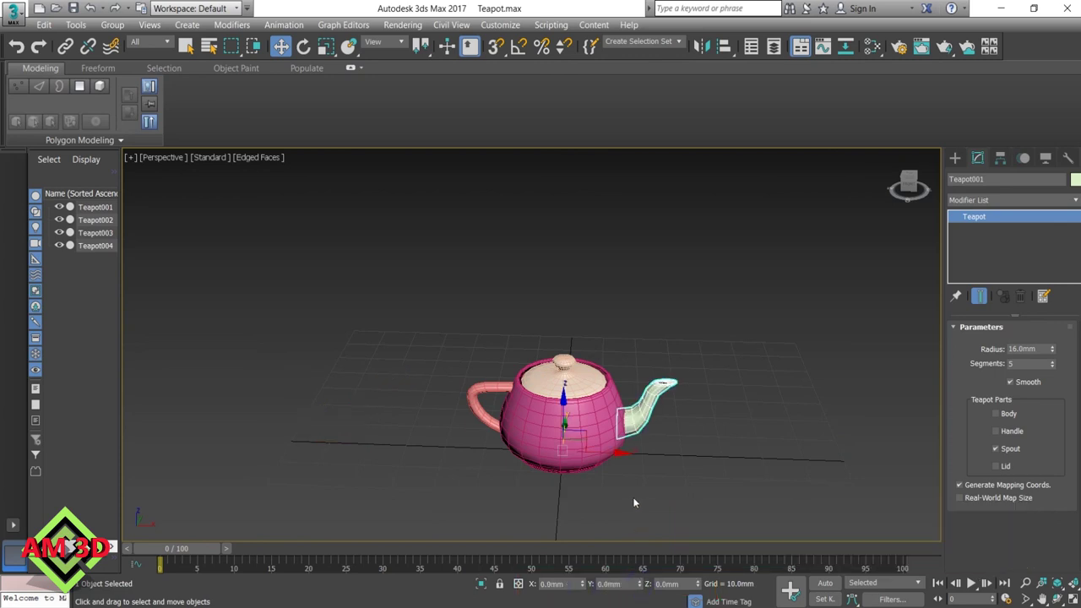
{"action": "left_click", "coordinate": [678, 479]}
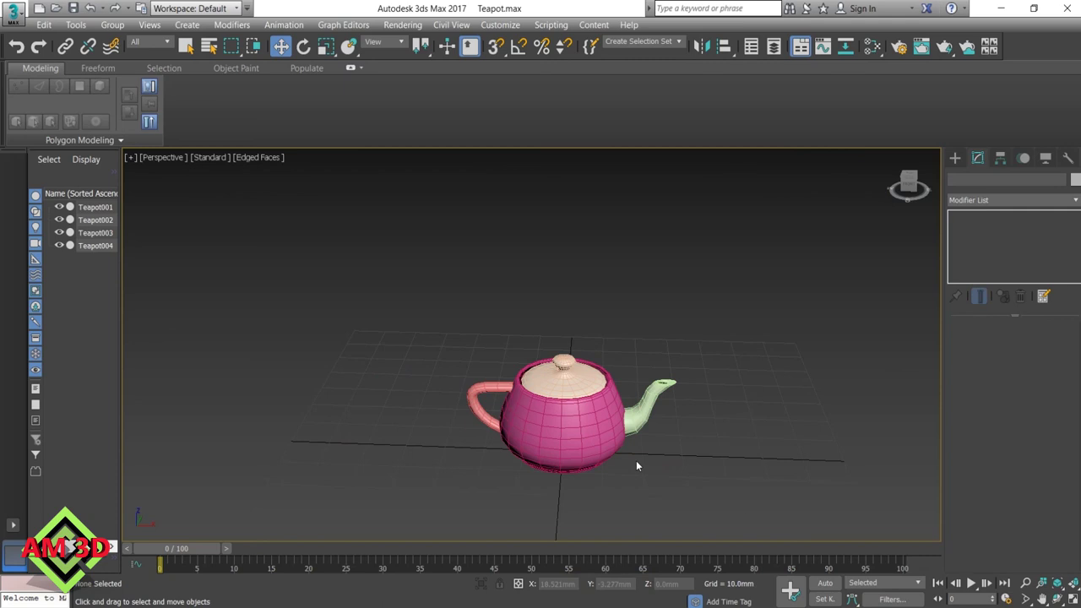
{"action": "mouse_move", "coordinate": [638, 462]}
{"action": "middle_mouse_down", "text": "alt"}
{"action": "mouse_move", "coordinate": [623, 482]}
{"action": "mouse_move", "coordinate": [634, 482]}
{"action": "mouse_move", "coordinate": [628, 424]}
{"action": "middle_mouse_up", "text": "alt"}
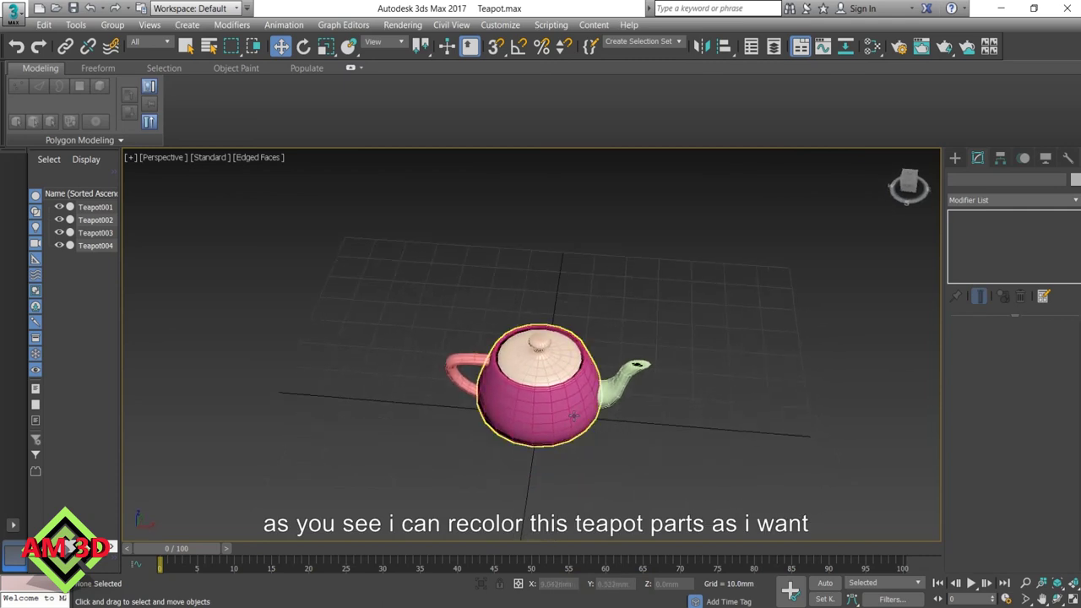
Colour the lid green.
{"action": "scroll", "coordinate": [573, 416], "scroll_direction": "up", "scroll_amount": 2}
{"action": "mouse_move", "coordinate": [573, 416]}
{"action": "middle_mouse_down", "text": "alt"}
{"action": "mouse_move", "coordinate": [589, 400]}
{"action": "mouse_move", "coordinate": [625, 443]}
{"action": "middle_mouse_up", "text": "alt"}
{"action": "left_click", "coordinate": [560, 345]}
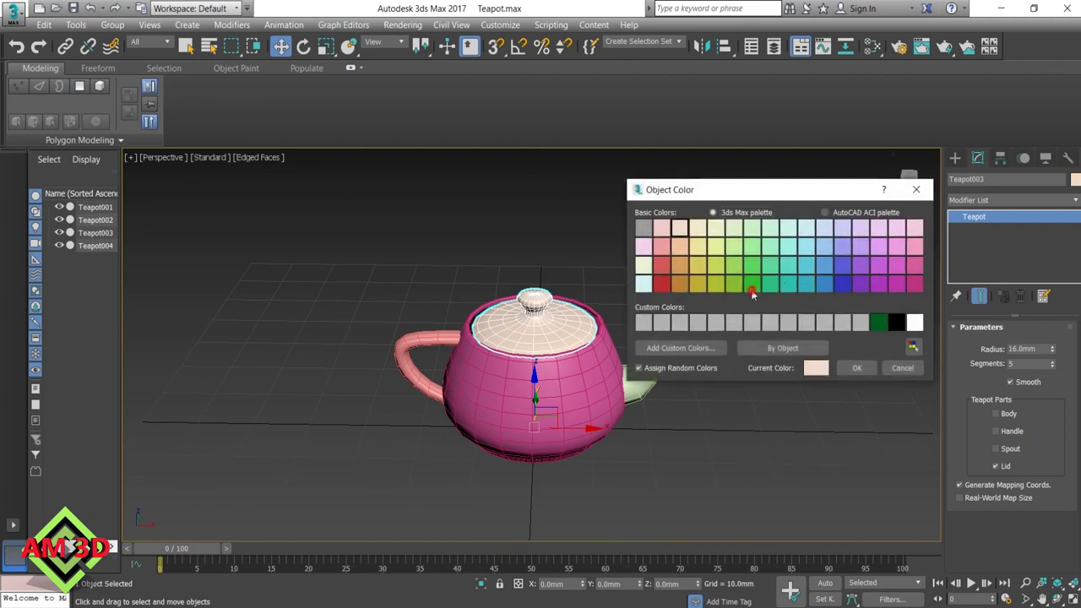
{"action": "left_click", "coordinate": [752, 289]}
{"action": "left_click", "coordinate": [848, 369]}
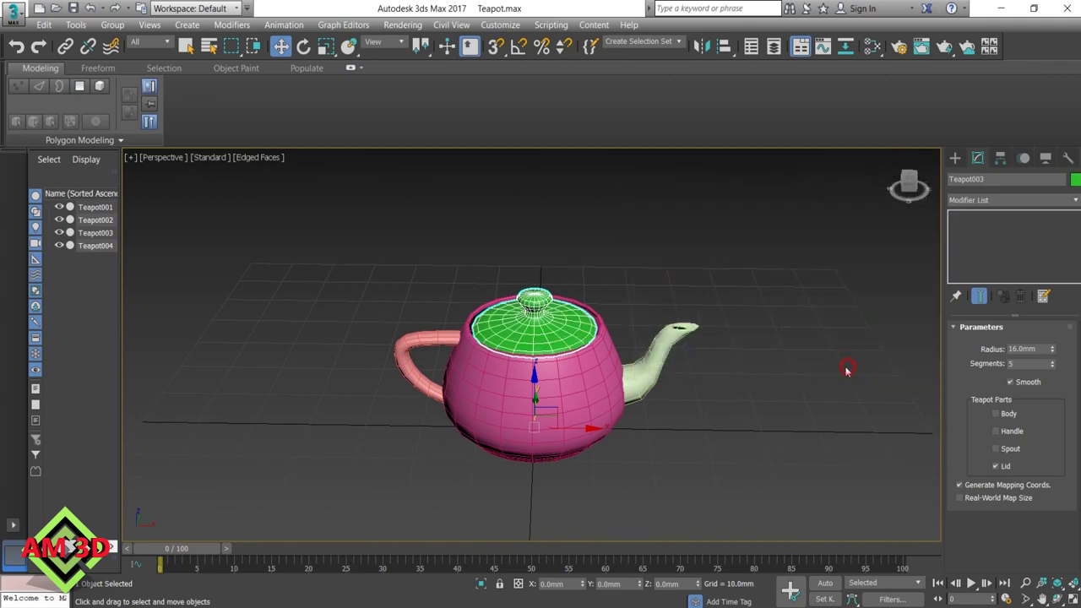
Colour the spout blue.
{"action": "left_click", "coordinate": [671, 367]}
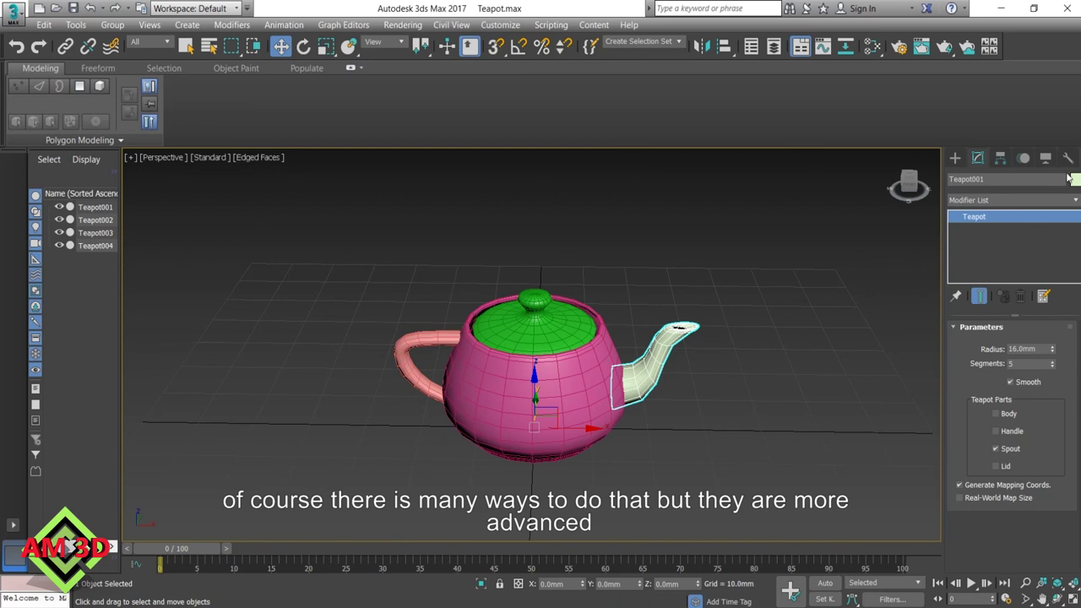
{"action": "left_click", "coordinate": [1075, 180]}
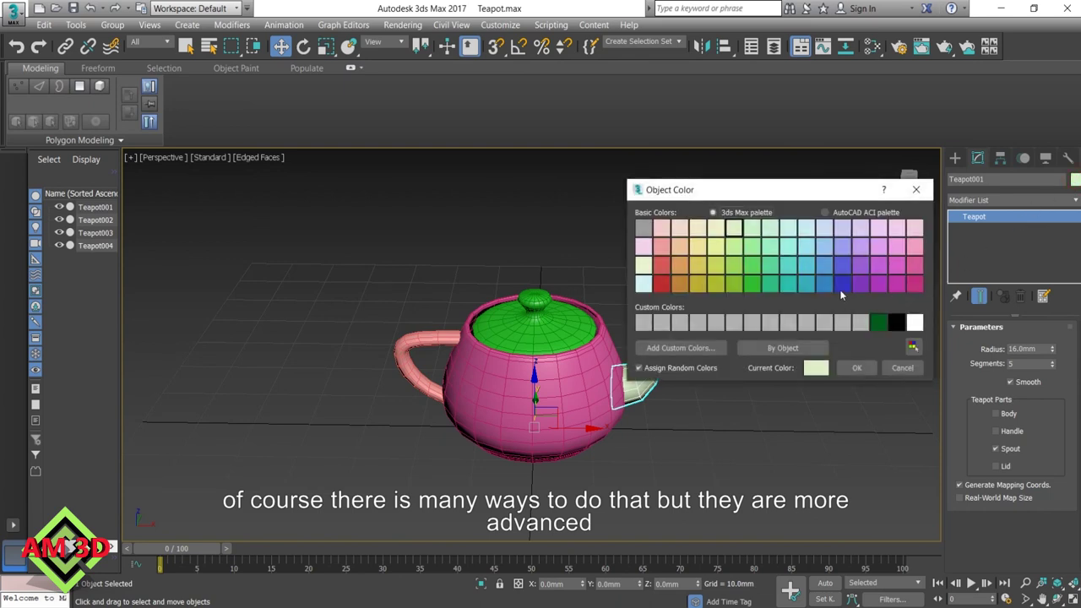
{"action": "left_click", "coordinate": [842, 285]}
{"action": "left_click", "coordinate": [857, 368]}
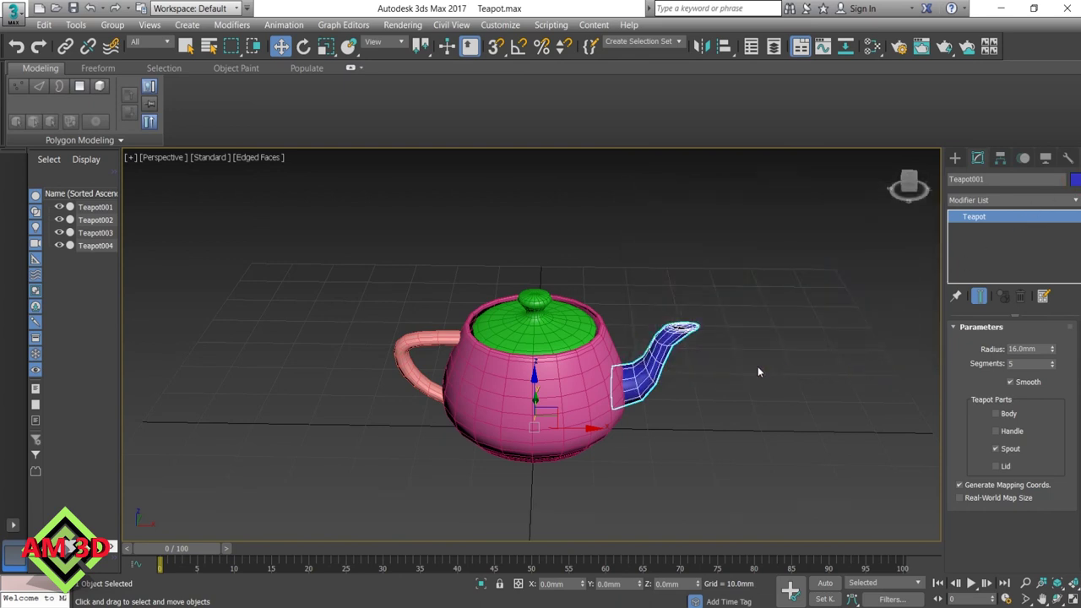
Colour the handle red.
{"action": "left_click", "coordinate": [428, 340]}
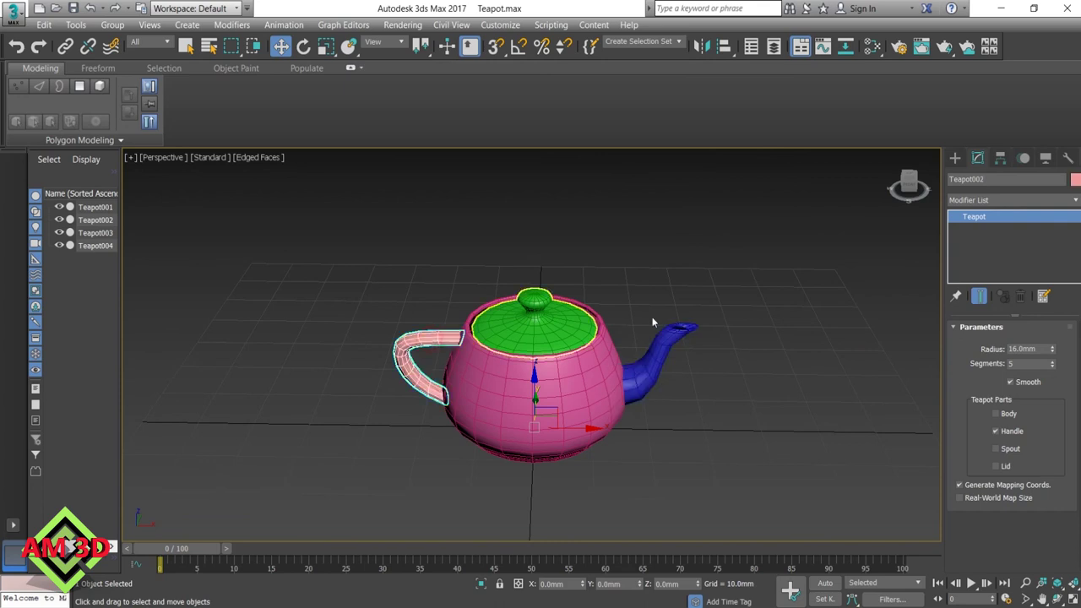
{"action": "left_click", "coordinate": [1075, 180]}
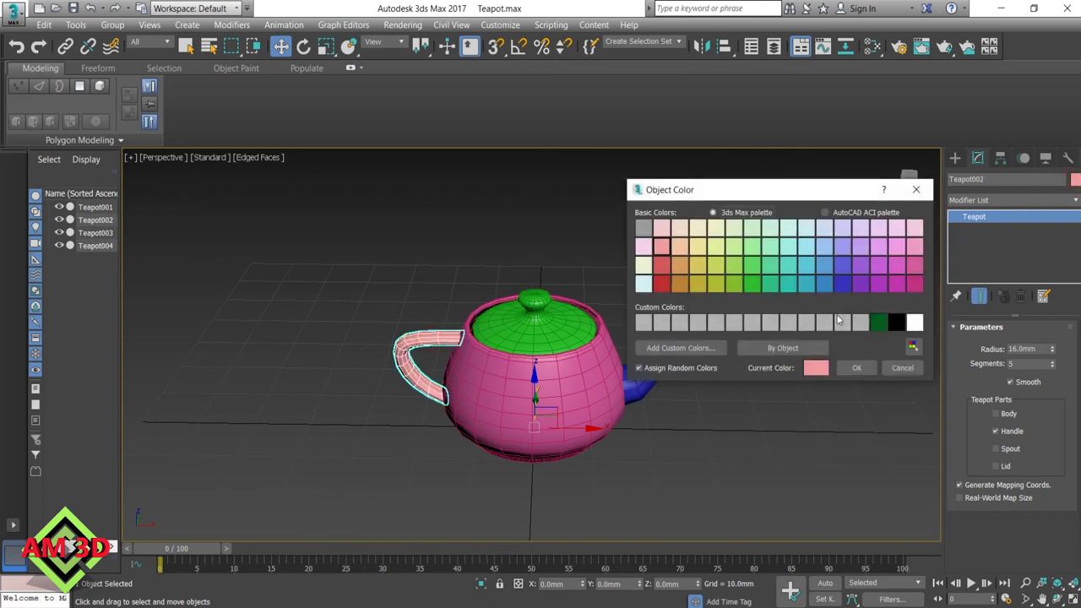
{"action": "left_click", "coordinate": [664, 287]}
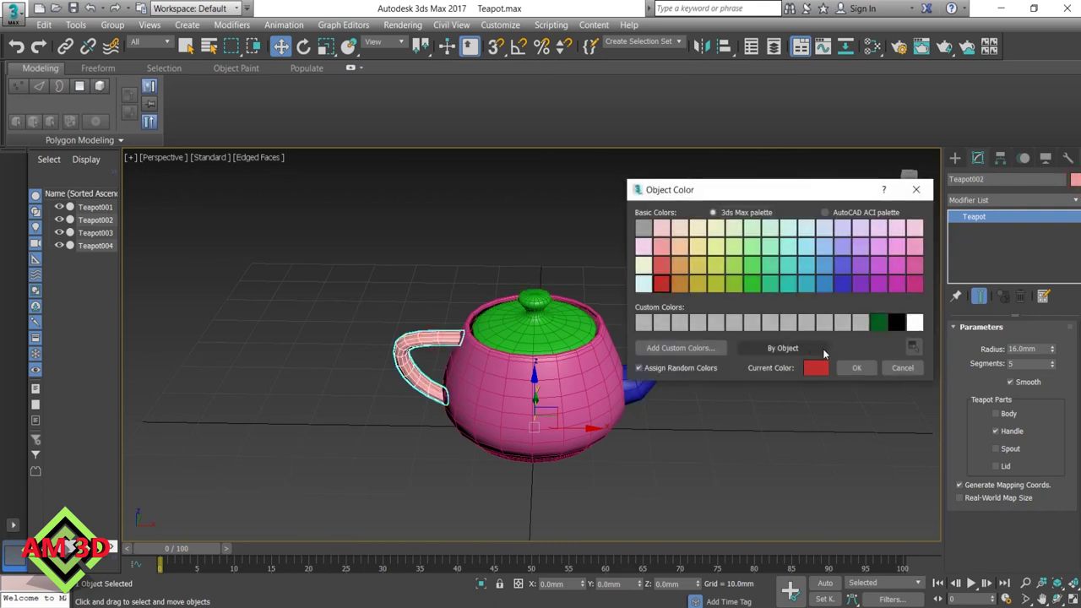
{"action": "left_click", "coordinate": [844, 367]}
{"action": "left_click", "coordinate": [763, 336]}
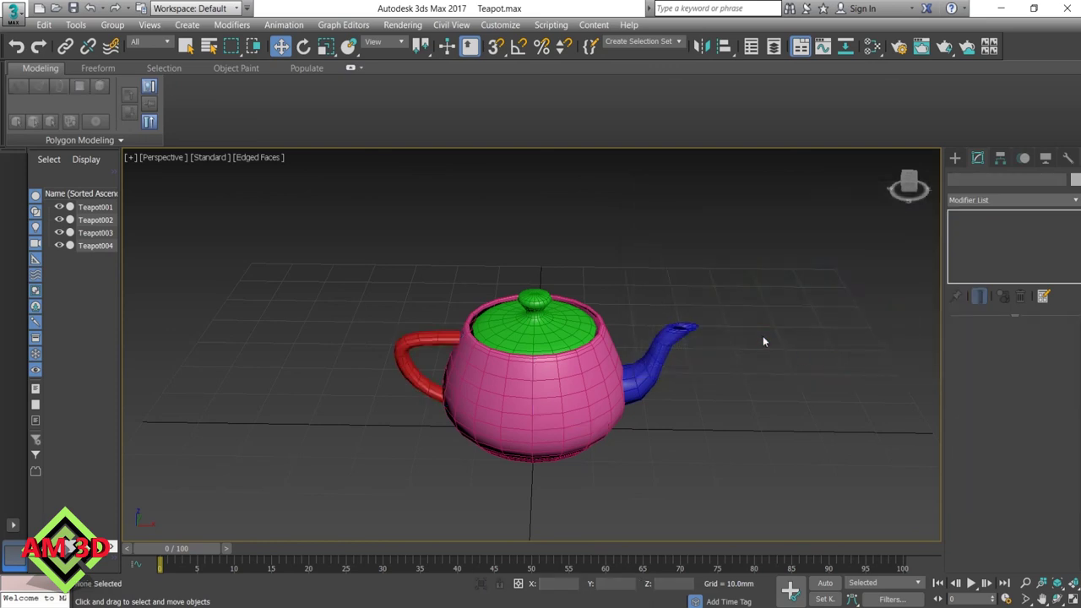
{"action": "mouse_move", "coordinate": [763, 335]}
{"action": "middle_mouse_down", "text": "alt"}
{"action": "mouse_move", "coordinate": [724, 357]}
{"action": "mouse_move", "coordinate": [700, 350]}
{"action": "mouse_move", "coordinate": [767, 338]}
{"action": "middle_mouse_up", "text": "alt"}
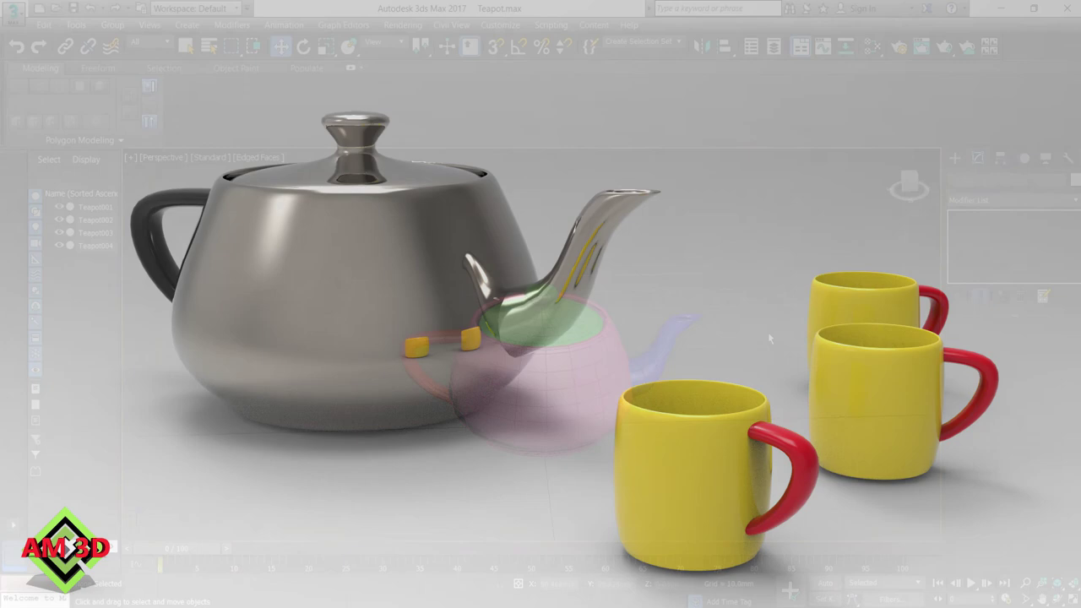